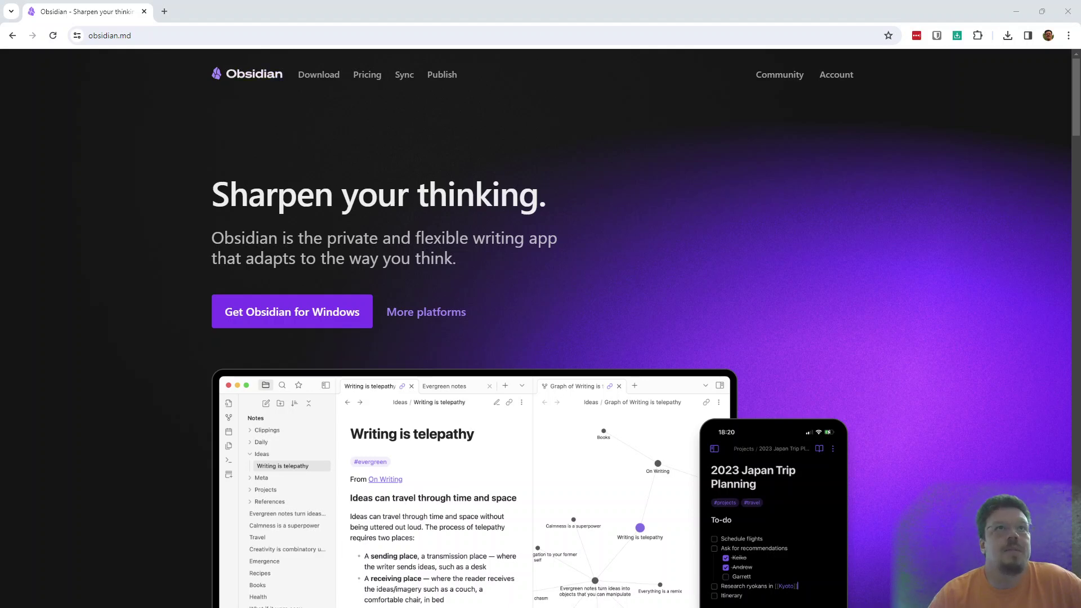
- Scroll through the Obsidian homepage, then clip it with LiveSync Clip, saving its images as attachments
{"action": "scroll", "coordinate": [642, 338], "scroll_direction": "down", "scroll_amount": 5}
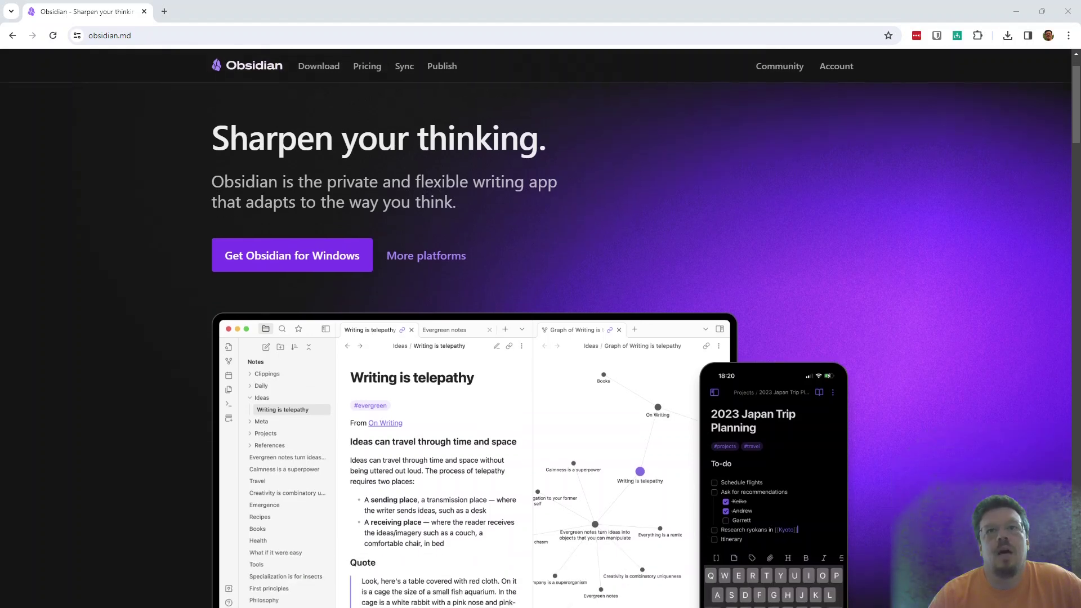
{"action": "scroll", "coordinate": [541, 338], "scroll_direction": "down", "scroll_amount": 10}
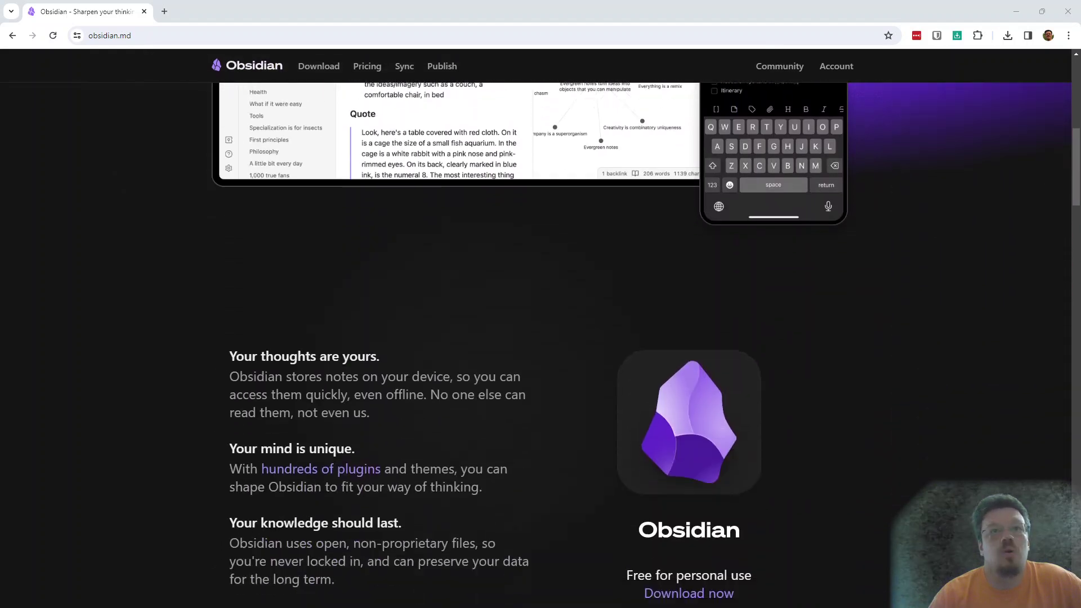
{"action": "scroll", "coordinate": [540, 338], "scroll_direction": "down", "scroll_amount": 1}
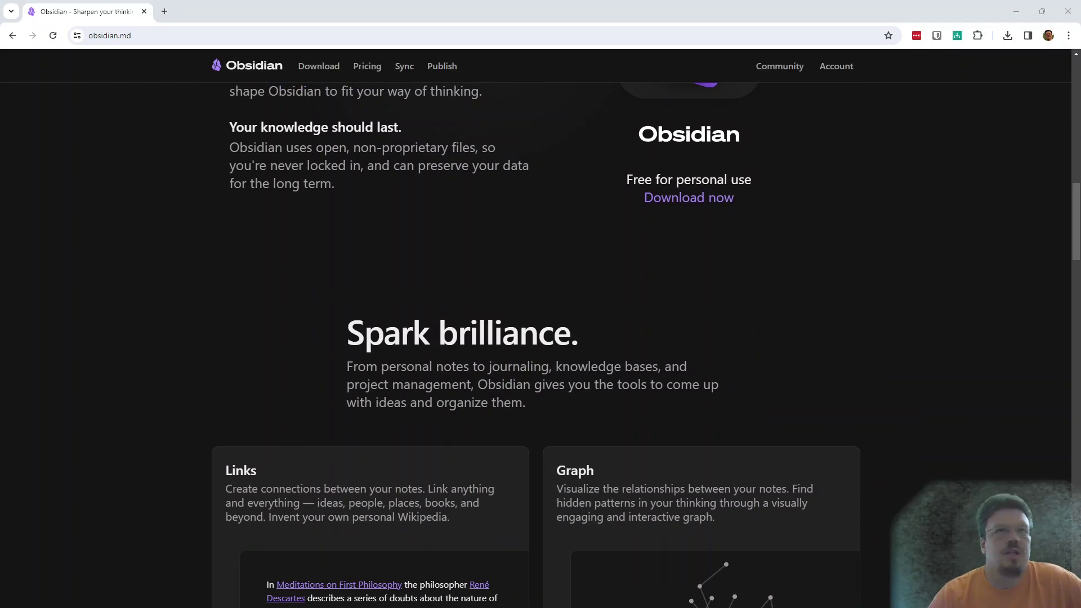
{"action": "scroll", "coordinate": [540, 338], "scroll_direction": "down", "scroll_amount": 3}
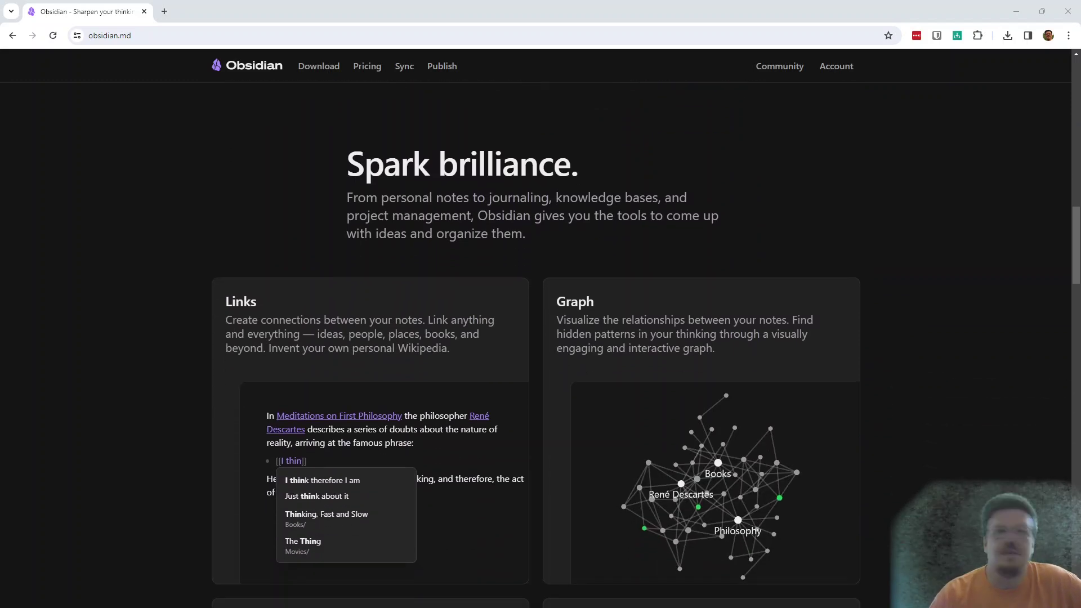
{"action": "scroll", "coordinate": [541, 338], "scroll_direction": "down", "scroll_amount": 2}
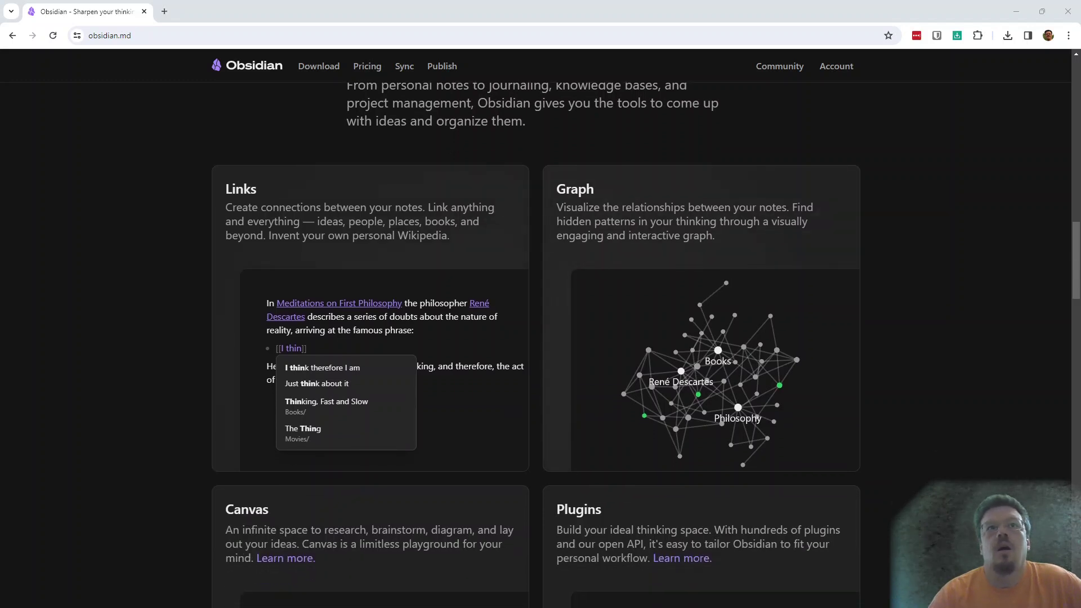
{"action": "scroll", "coordinate": [541, 338], "scroll_direction": "down", "scroll_amount": 4}
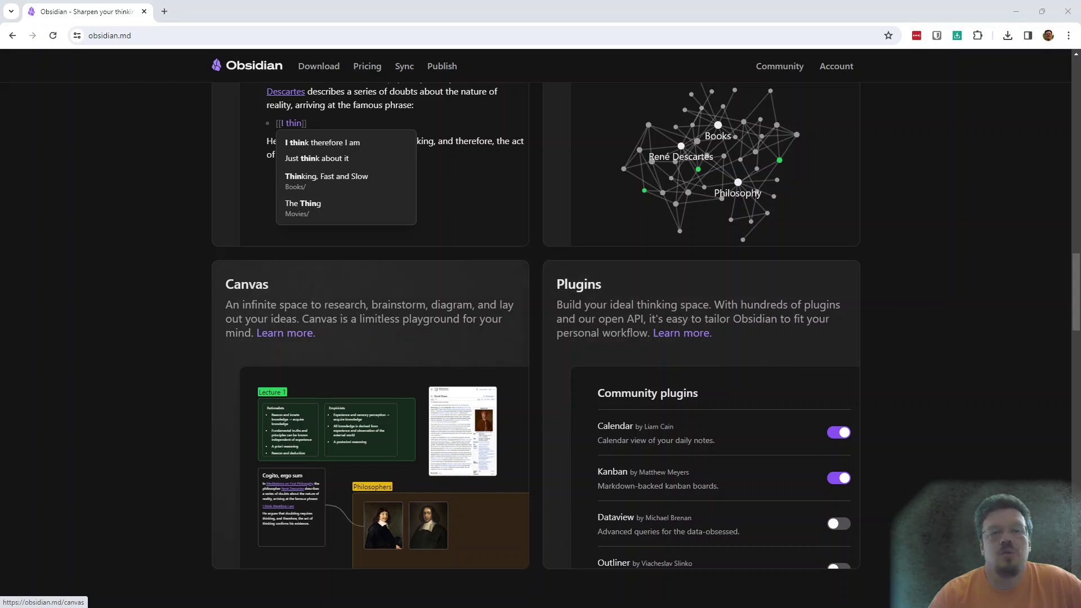
{"action": "scroll", "coordinate": [541, 338], "scroll_direction": "down", "scroll_amount": 2}
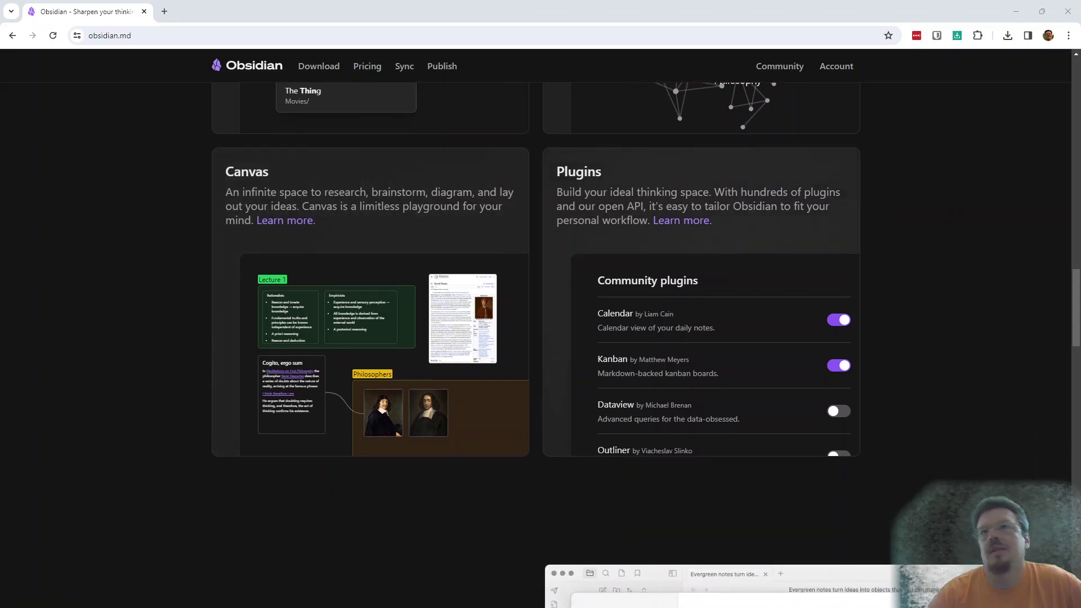
{"action": "scroll", "coordinate": [540, 338], "scroll_direction": "up", "scroll_amount": 6}
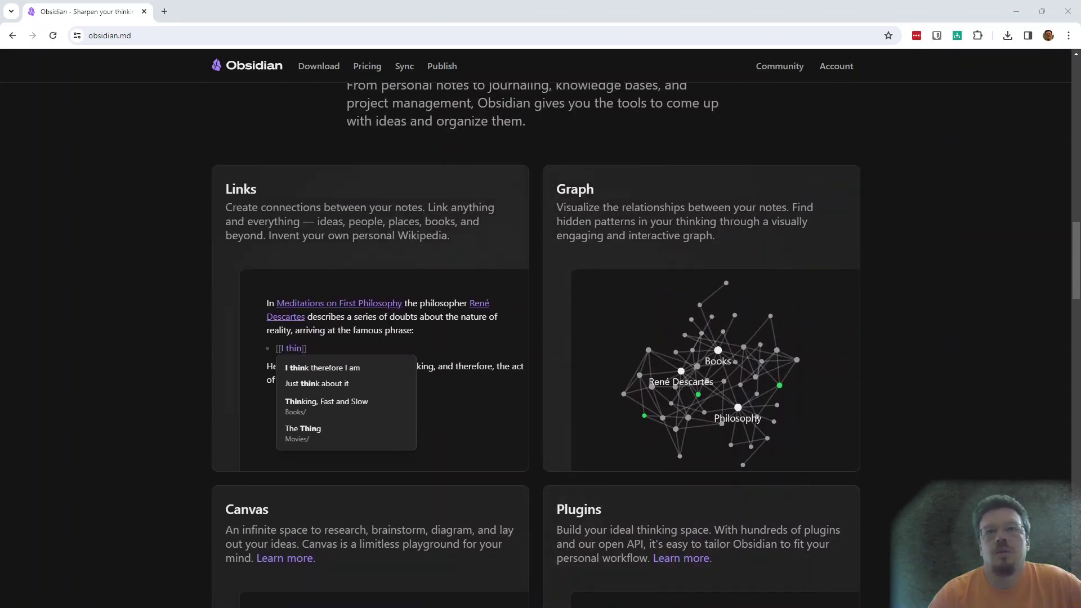
{"action": "scroll", "coordinate": [541, 338], "scroll_direction": "up", "scroll_amount": 13}
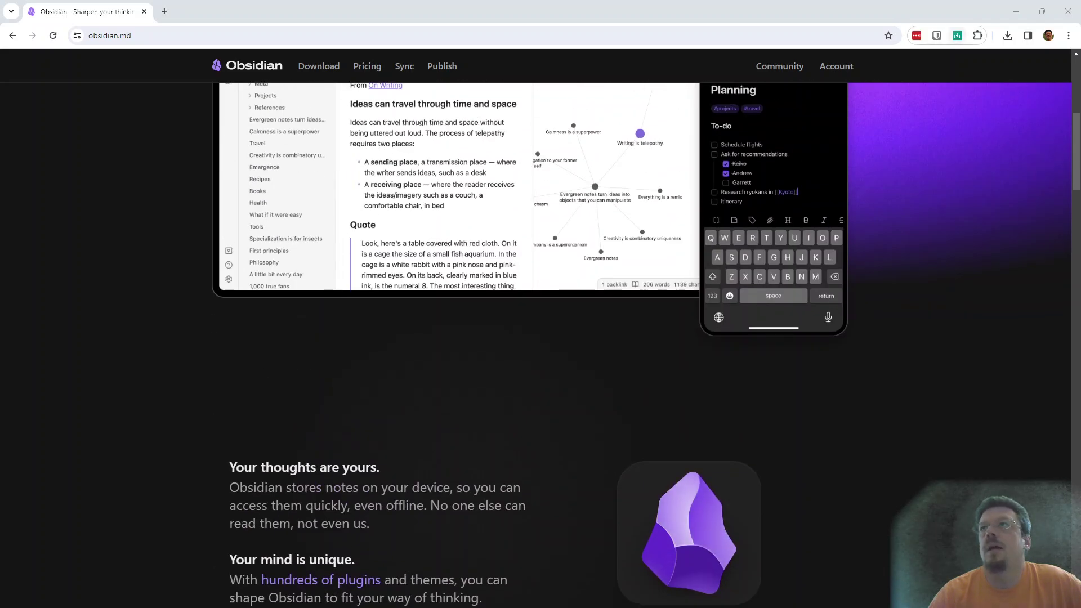
{"action": "left_click", "coordinate": [957, 35]}
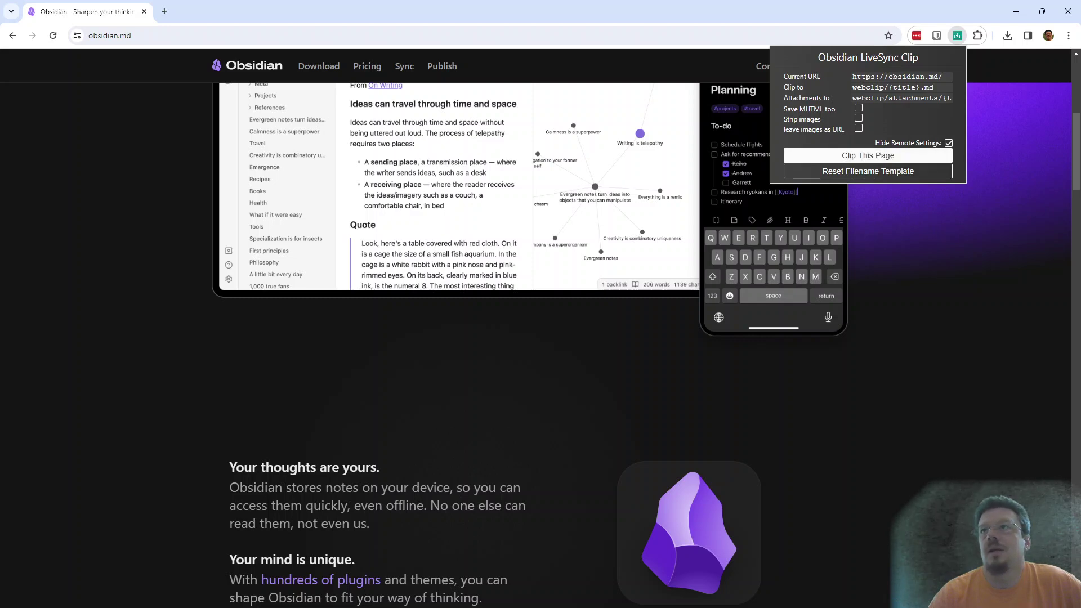
{"action": "left_click", "coordinate": [868, 155]}
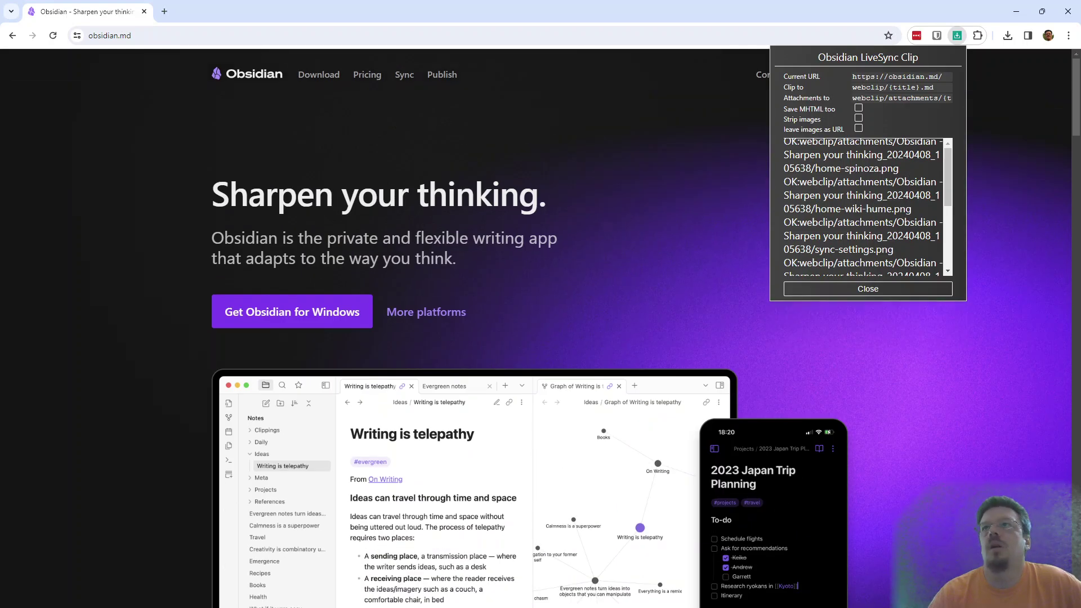
{"action": "left_click", "coordinate": [868, 288]}
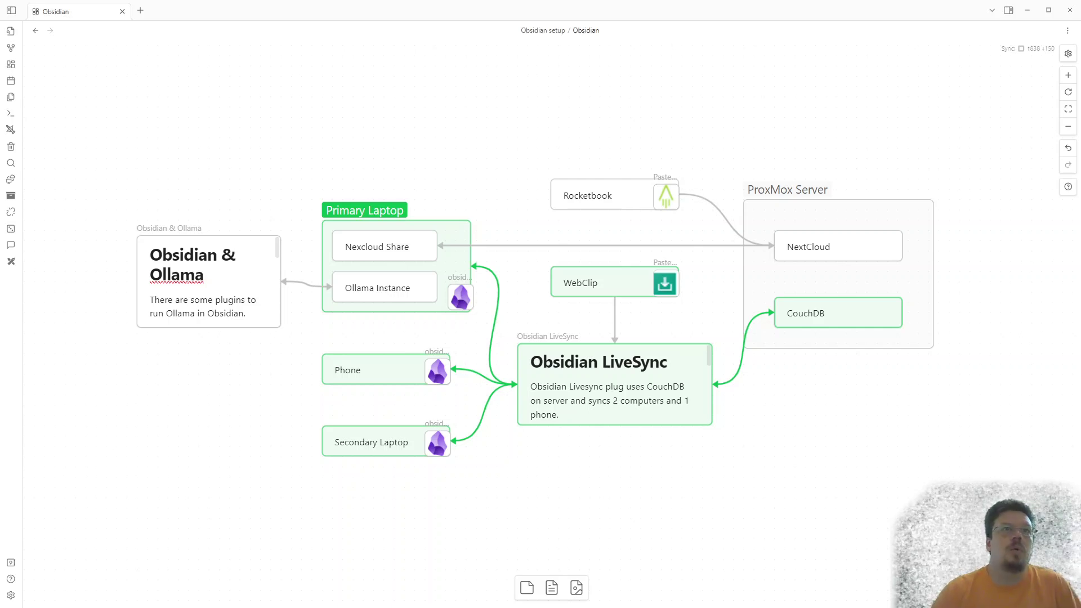
- On the setup canvas, select the Obsidian & Ollama card, then the ProxMox Server group
{"action": "left_click", "coordinate": [209, 324]}
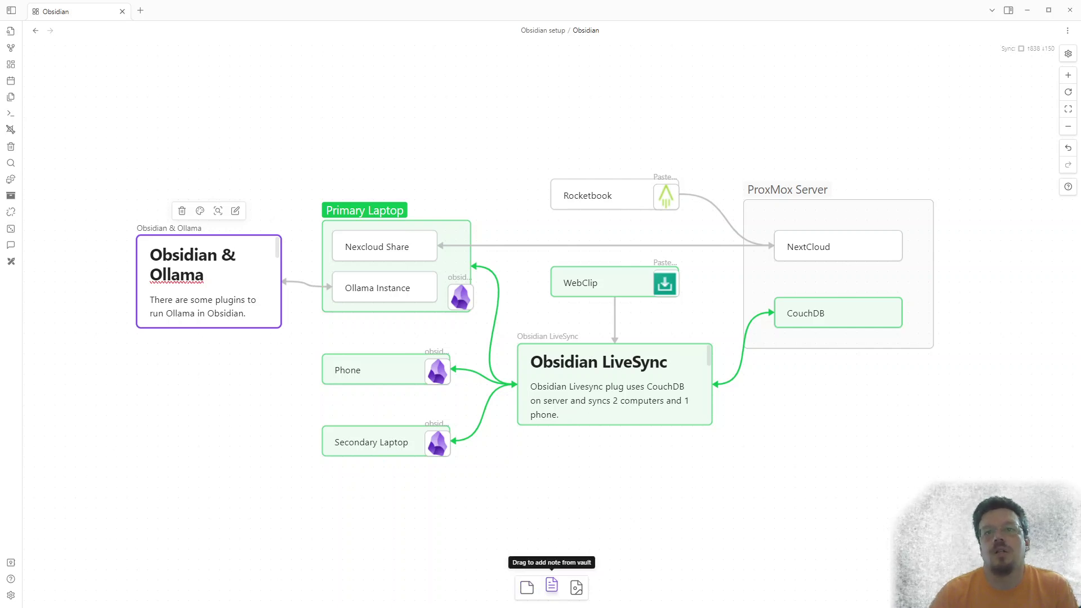
{"action": "key", "text": "Escape"}
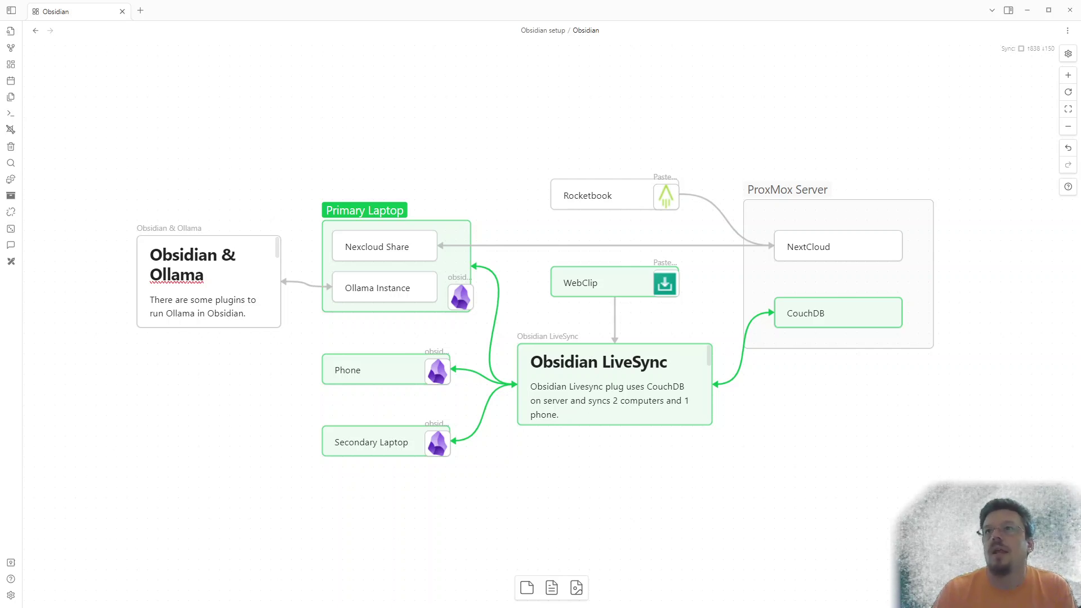
{"action": "left_click", "coordinate": [787, 190]}
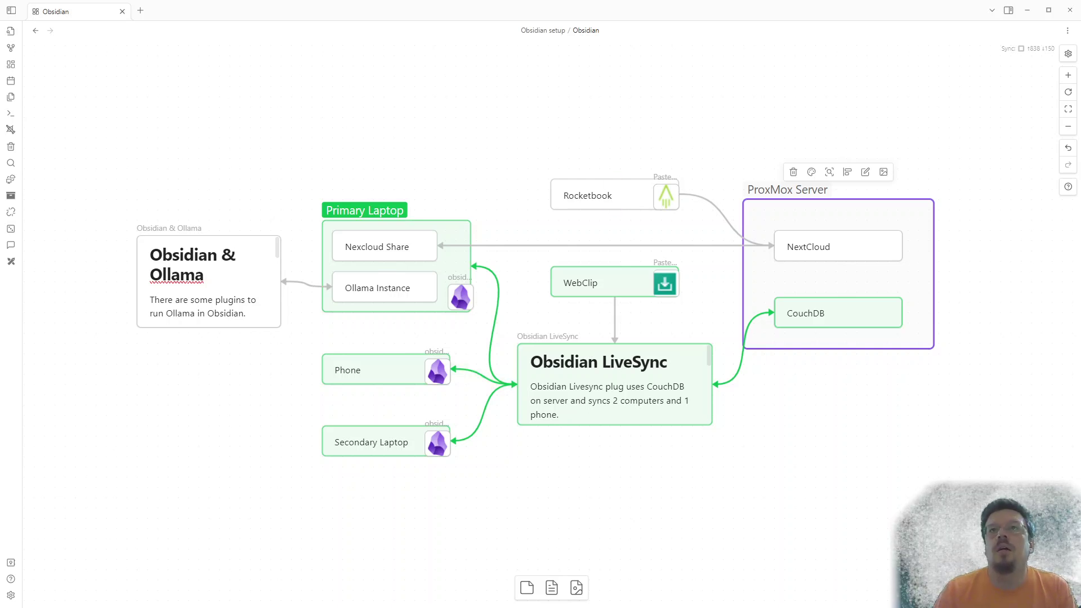
{"action": "left_click", "coordinate": [615, 181]}
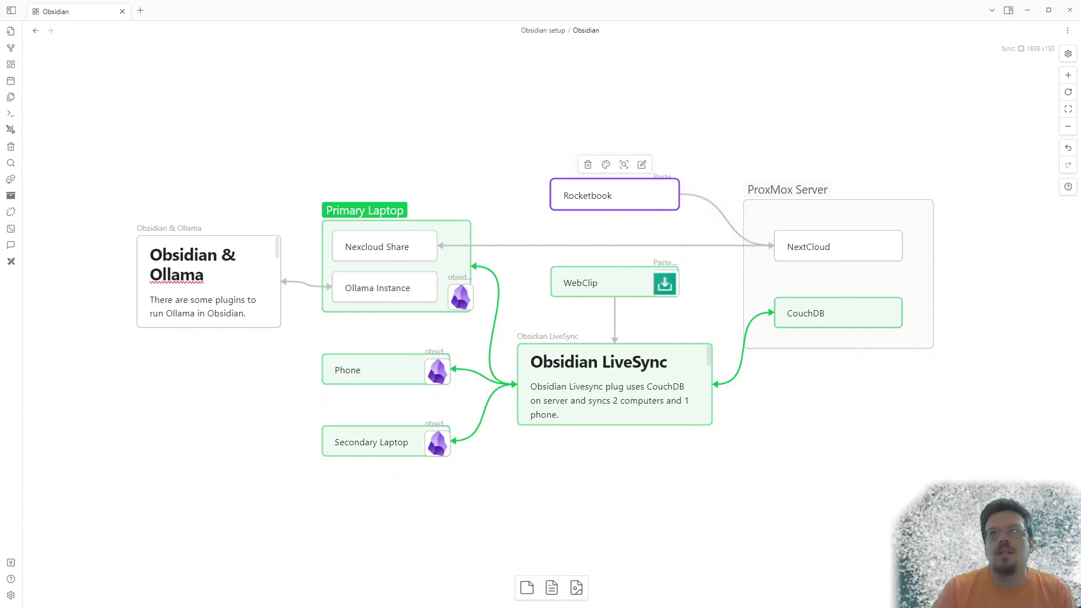
{"action": "left_click", "coordinate": [838, 246]}
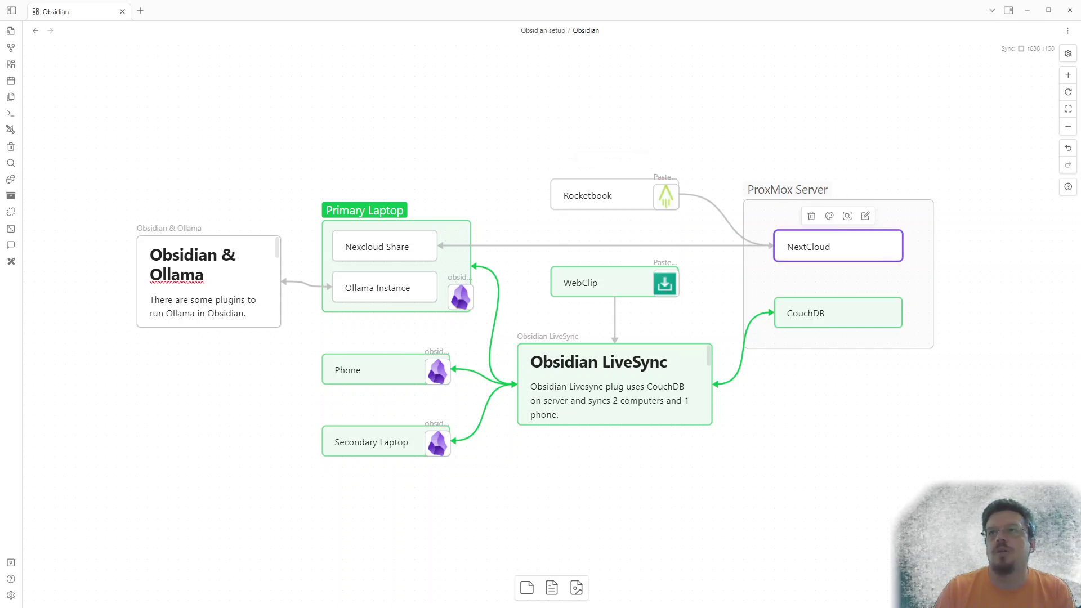
{"action": "key", "text": "Return"}
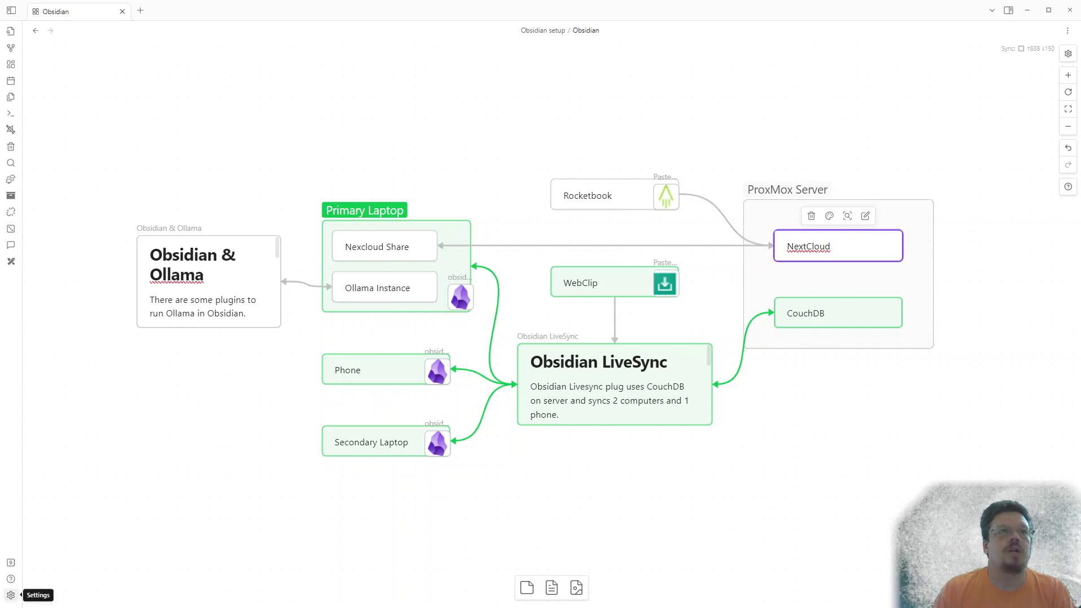
- Open and close the Community plugins settings twice, ending back on the LiveSync setup canvas
{"action": "left_click", "coordinate": [11, 595]}
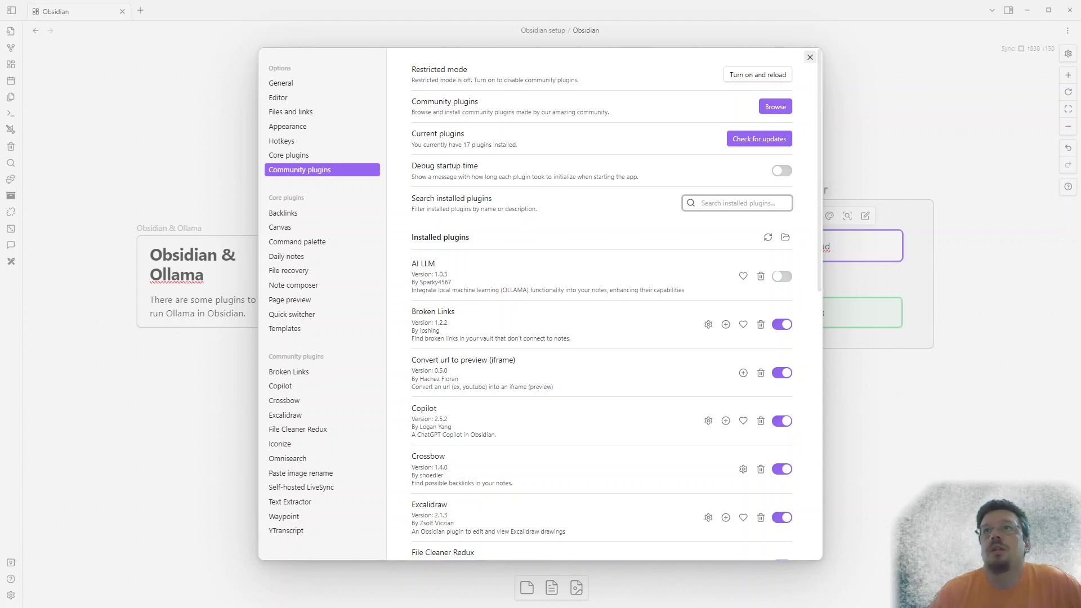
{"action": "left_click", "coordinate": [810, 56]}
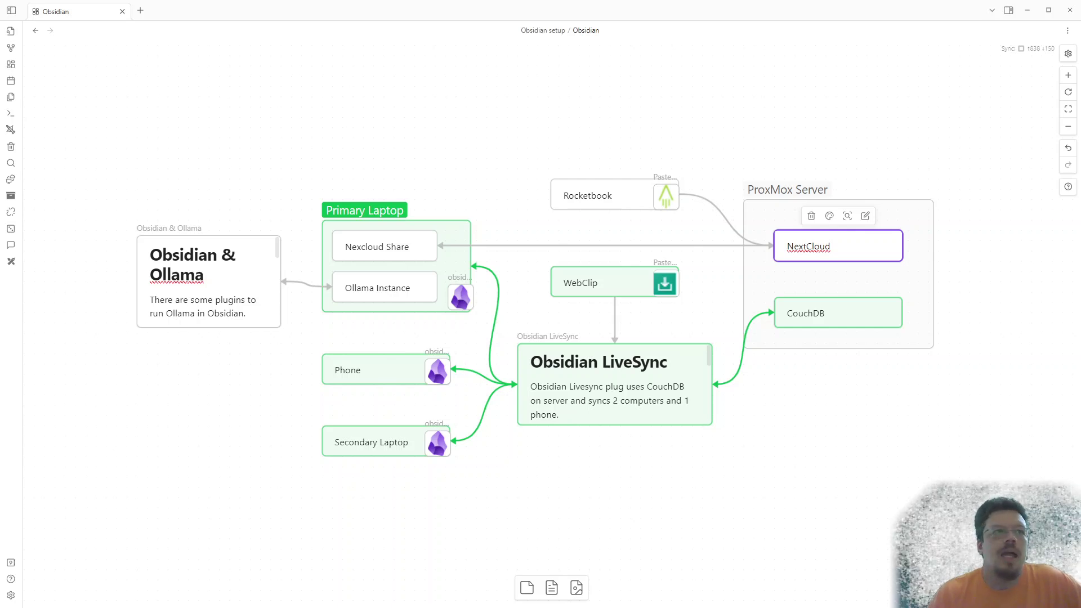
{"action": "left_click", "coordinate": [10, 596]}
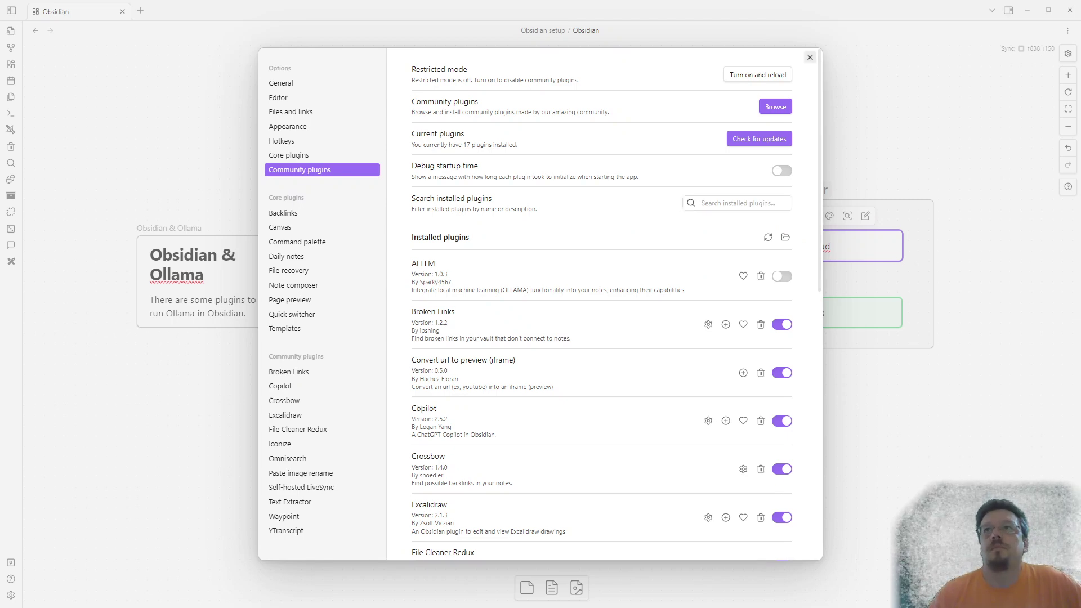
{"action": "left_click", "coordinate": [810, 58]}
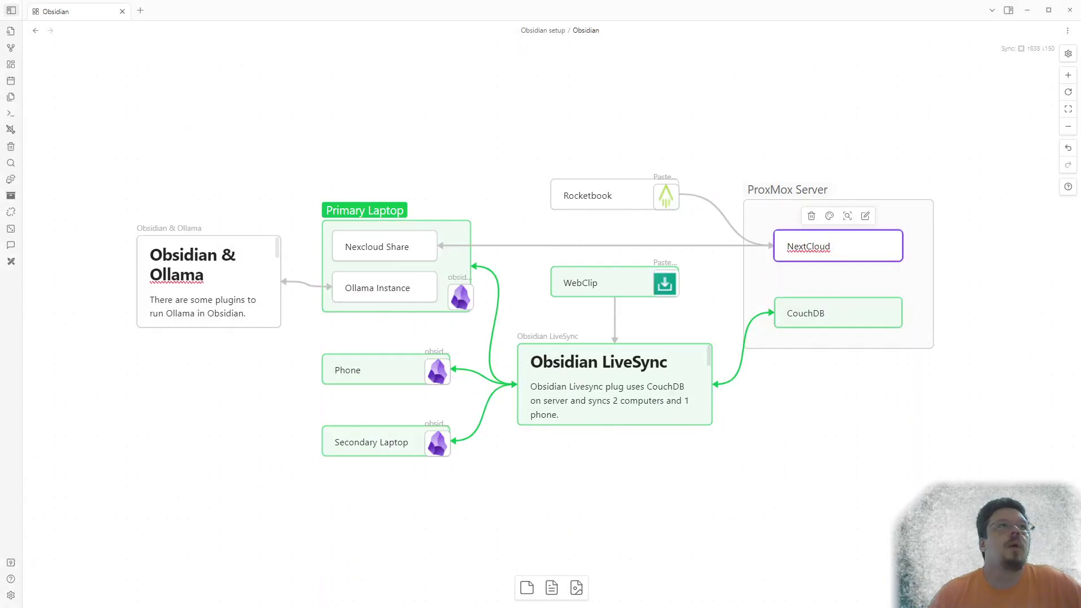
- Expand Daily Notes and browse the April 2024 notes, settling on 2024-04-06 Obsidian Copilot
{"action": "left_click", "coordinate": [10, 10]}
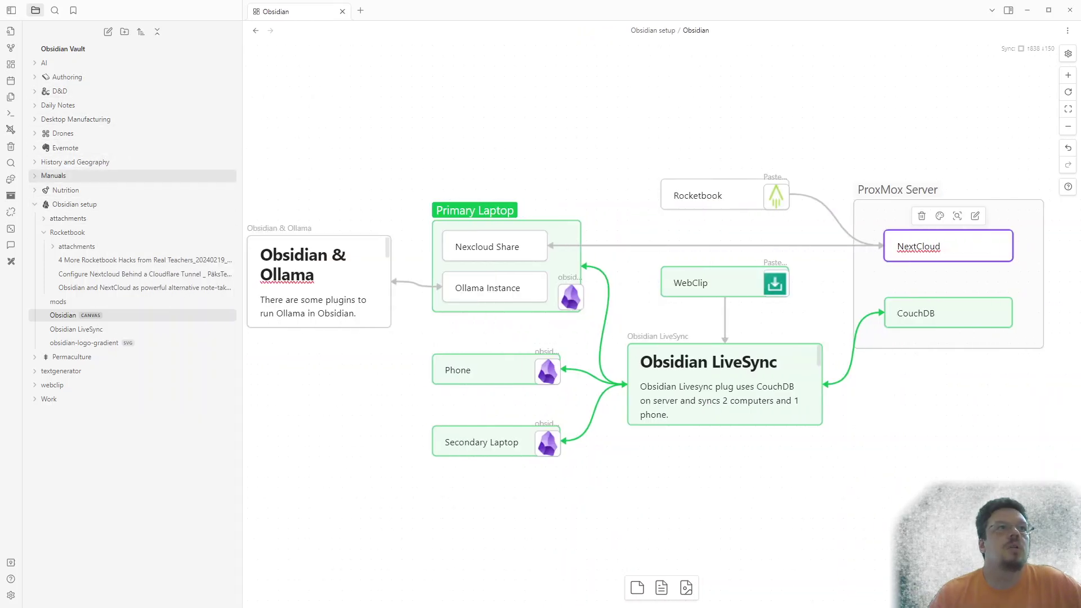
{"action": "left_click", "coordinate": [58, 105]}
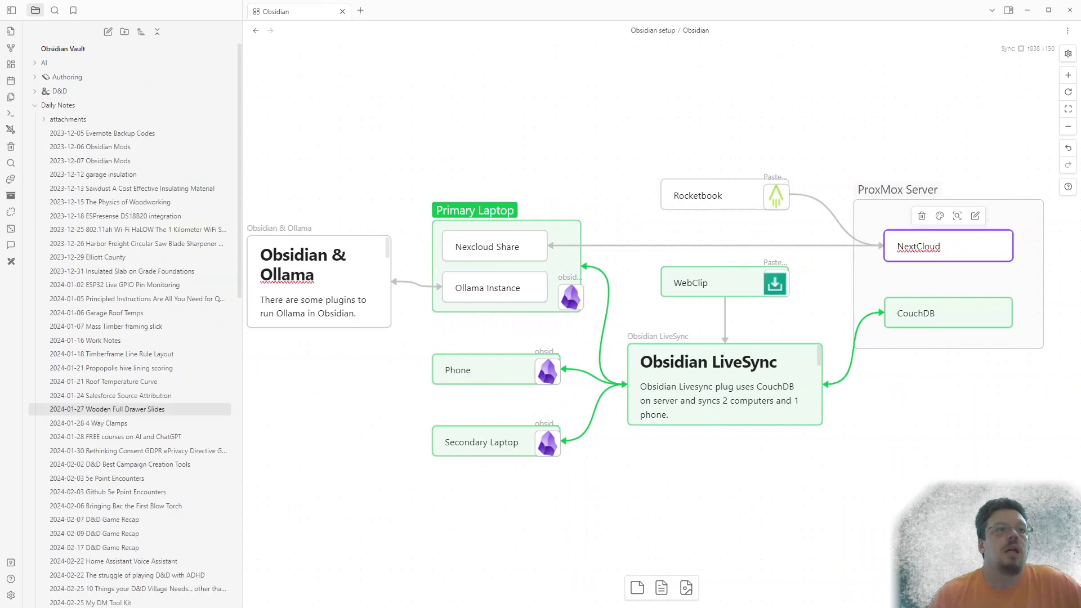
{"action": "scroll", "coordinate": [130, 281], "scroll_direction": "down", "scroll_amount": 10}
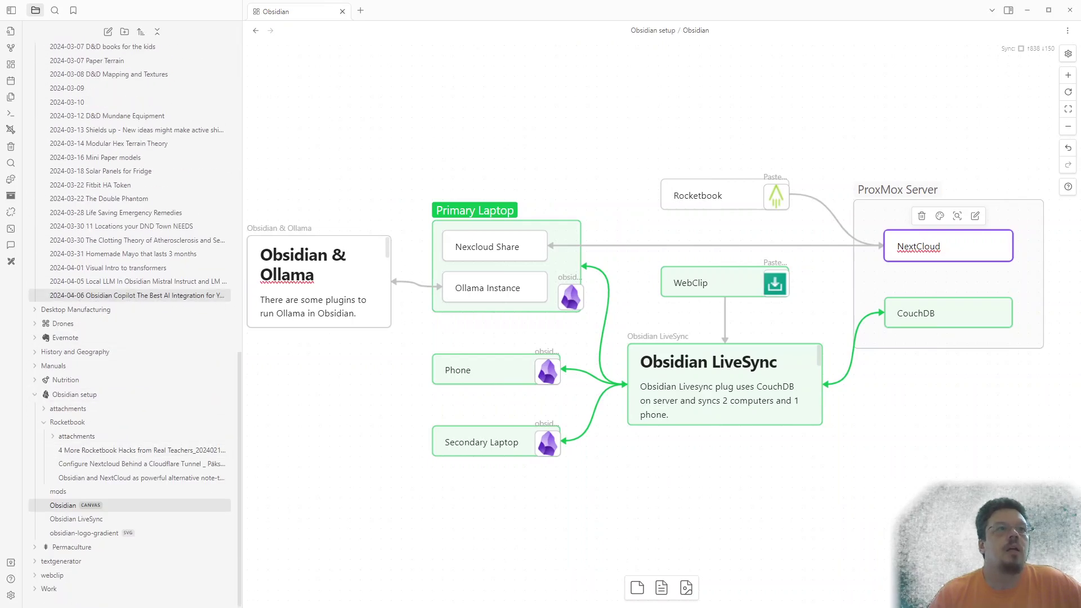
{"action": "left_click", "coordinate": [135, 295]}
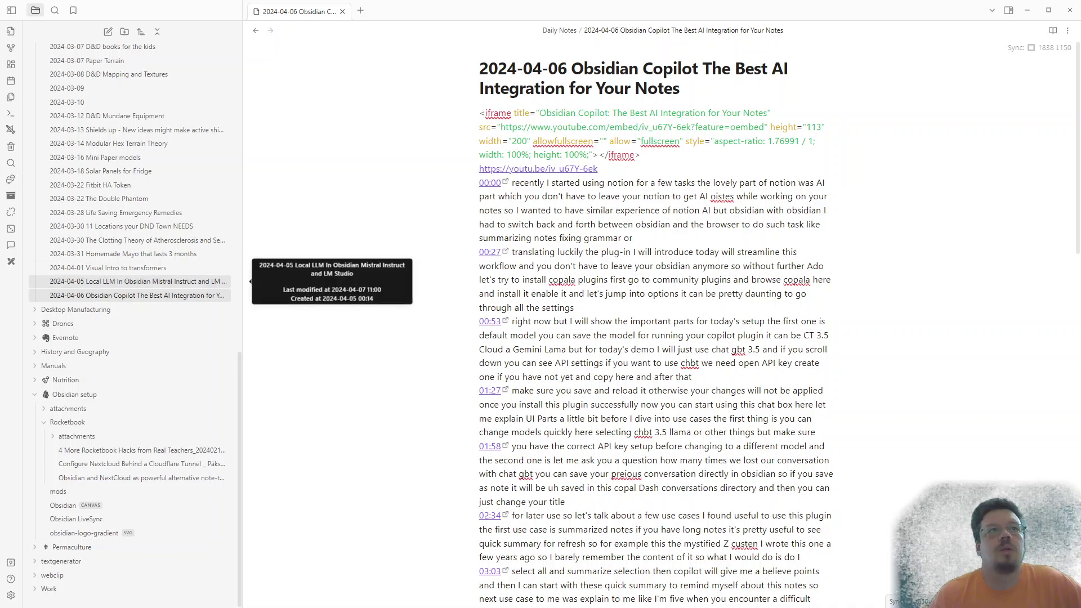
{"action": "left_click", "coordinate": [135, 281]}
{"action": "left_click", "coordinate": [135, 295]}
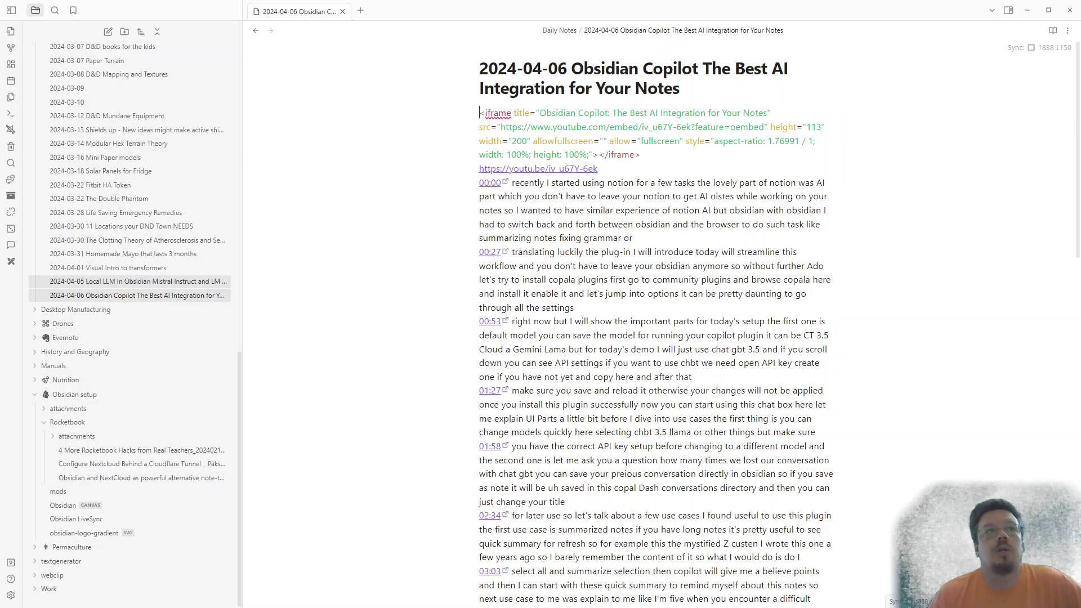
{"action": "left_click", "coordinate": [107, 268]}
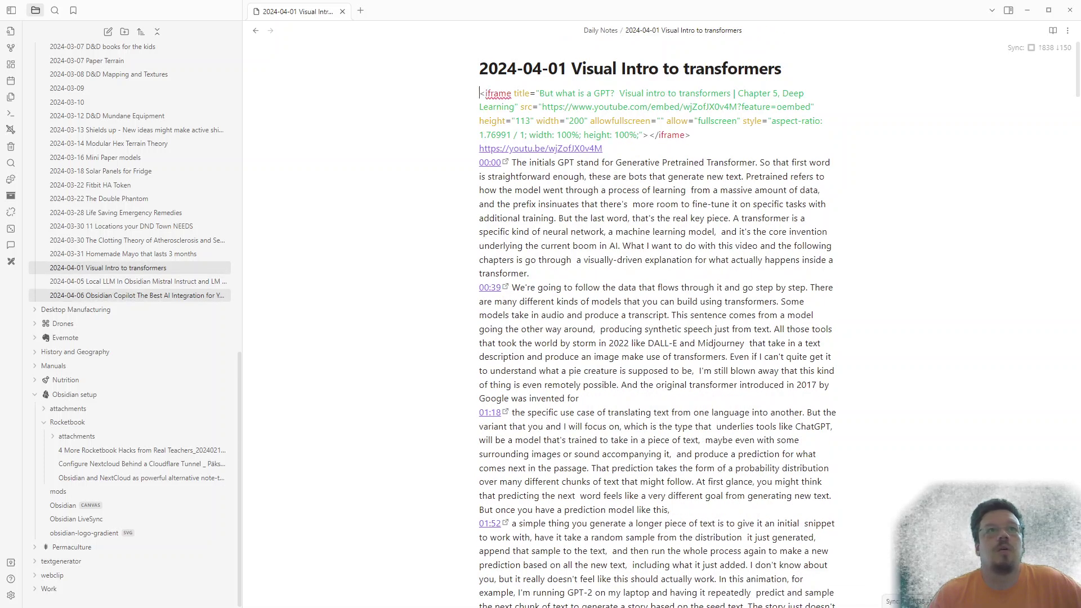
{"action": "left_click", "coordinate": [136, 295]}
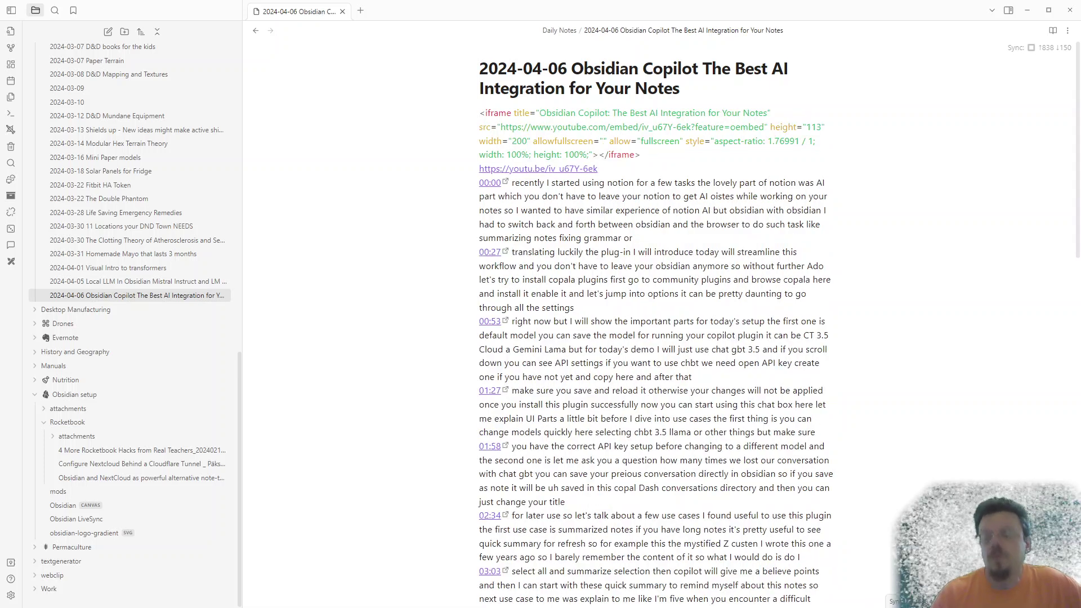
- Check the note's More options menu, then open the Community plugins settings showing 17 plugins
{"action": "left_click", "coordinate": [1068, 30]}
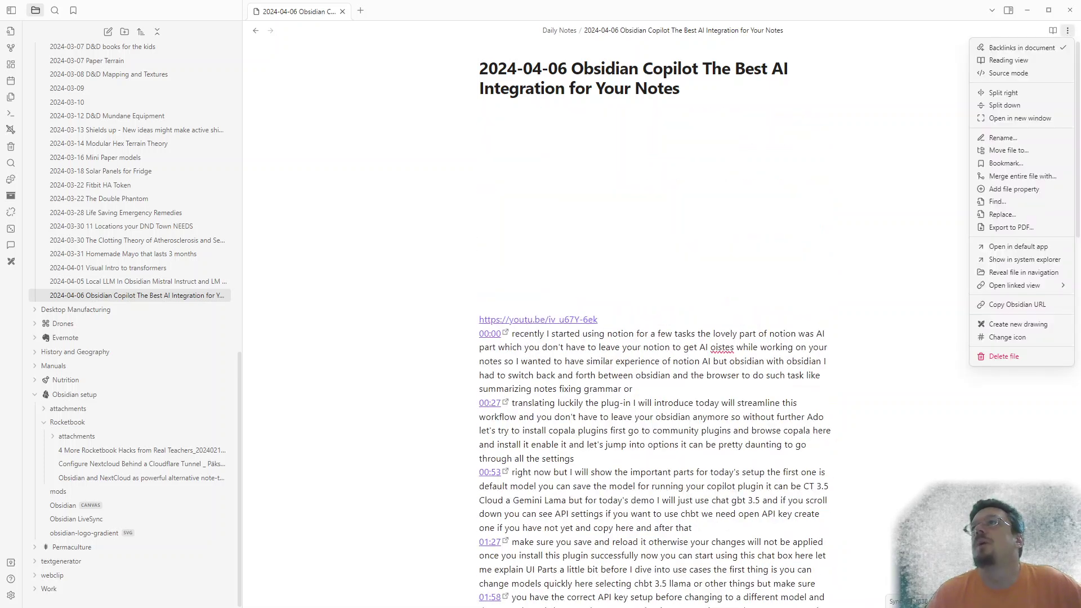
{"action": "key", "text": "Escape"}
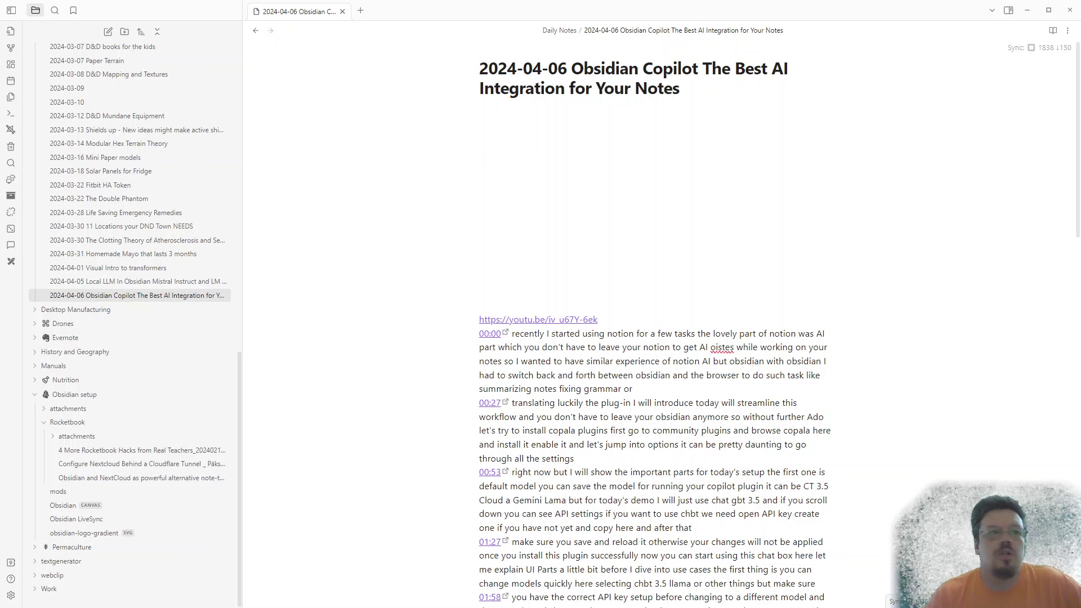
{"action": "left_click", "coordinate": [11, 595]}
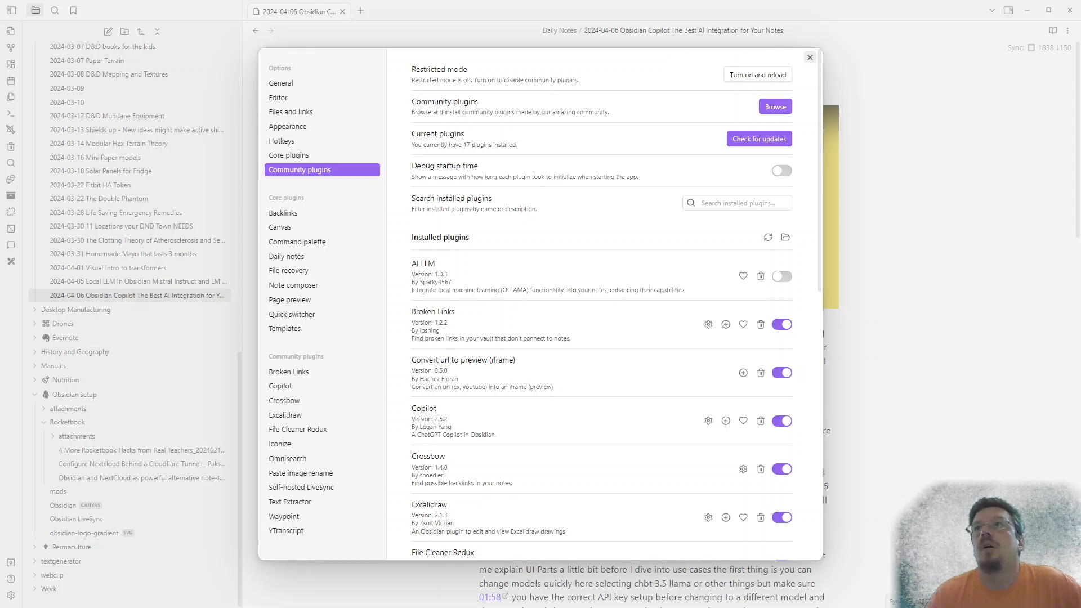
- Close, reopen and close the settings again, leaving the Copilot note's embedded video showing
{"action": "left_click", "coordinate": [810, 57]}
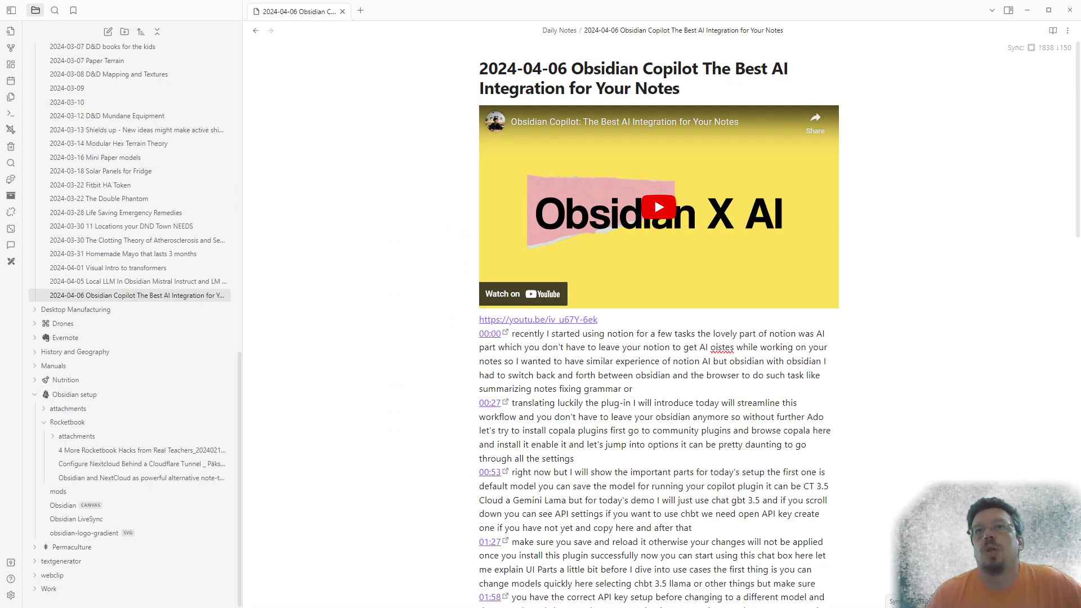
{"action": "left_click", "coordinate": [11, 596]}
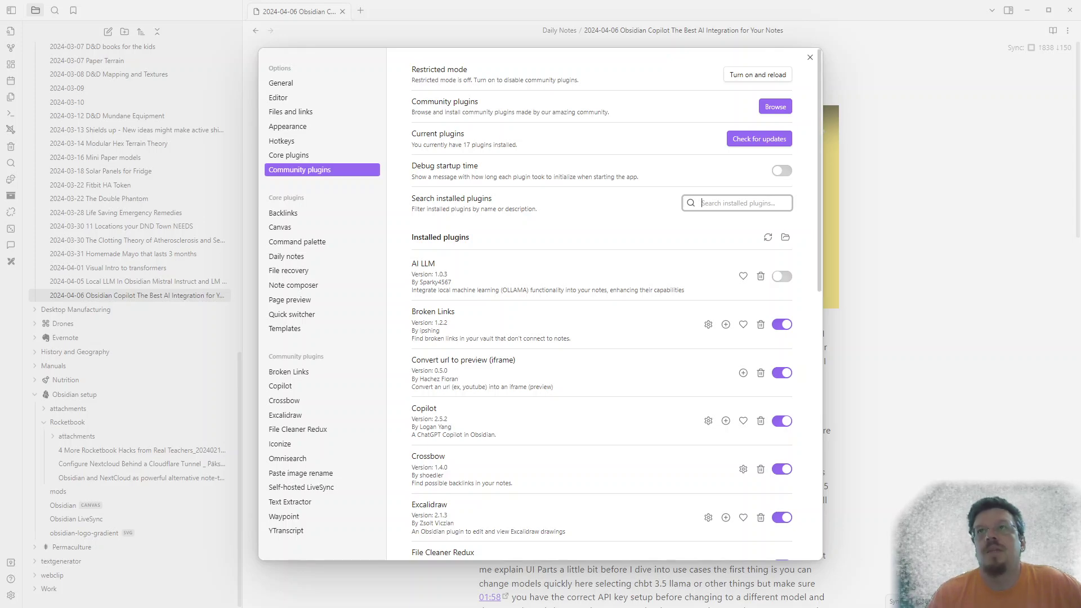
{"action": "left_click", "coordinate": [810, 56]}
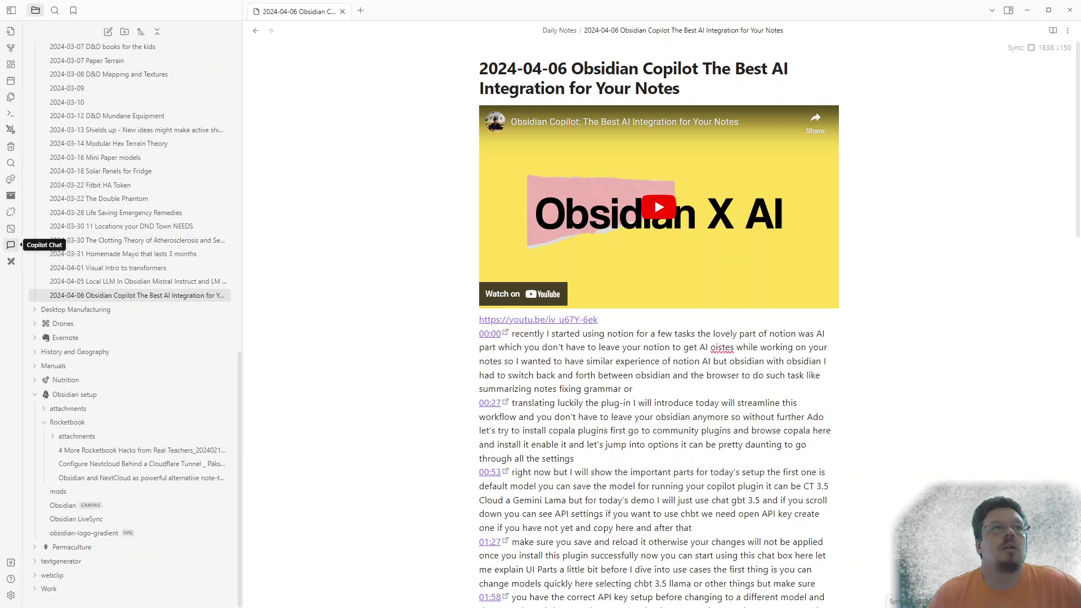
- Open the Copilot chat panel, check its model list unchanged, and start a New Chat
{"action": "left_click", "coordinate": [11, 245]}
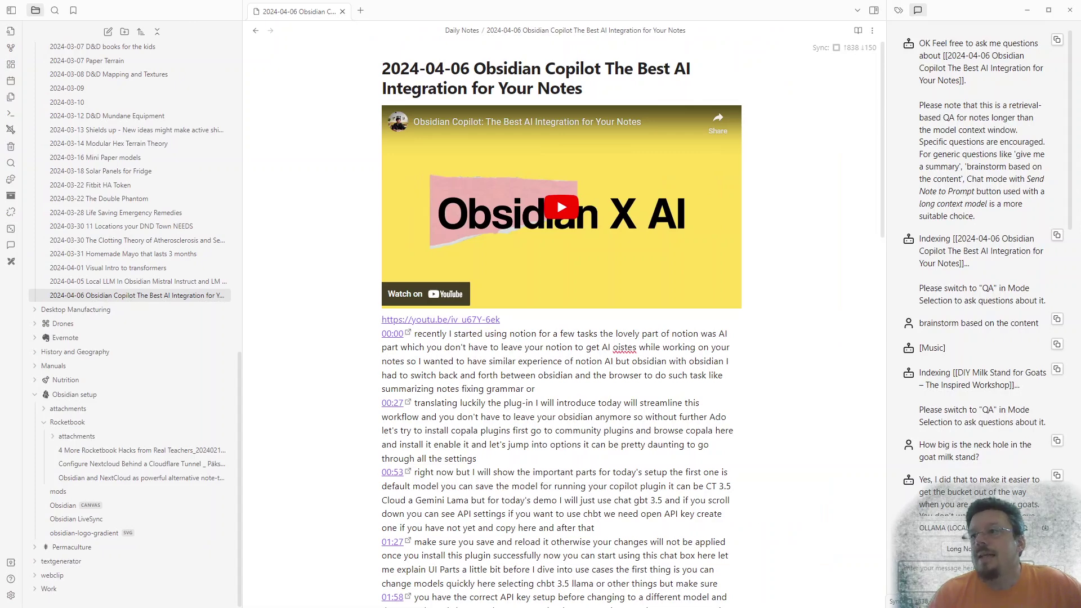
{"action": "left_click", "coordinate": [942, 528]}
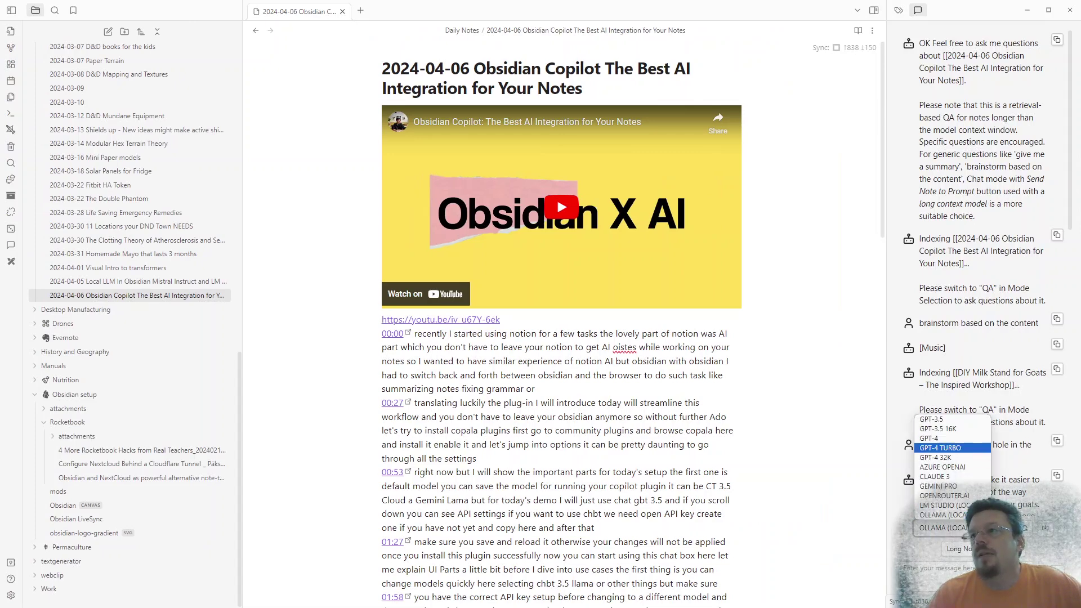
{"action": "key", "text": "Escape"}
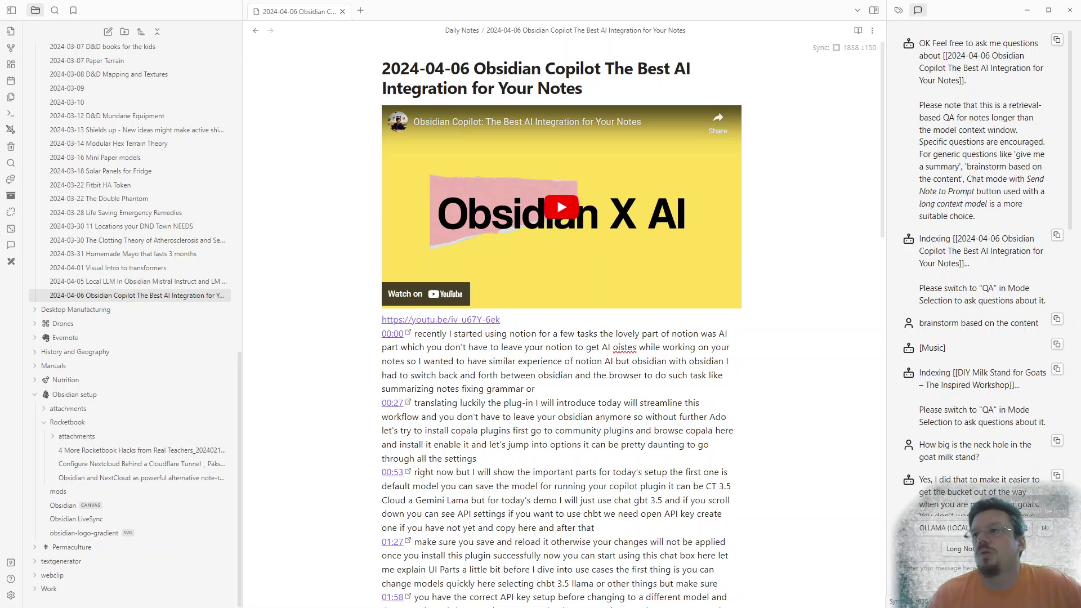
{"action": "left_click", "coordinate": [1025, 527]}
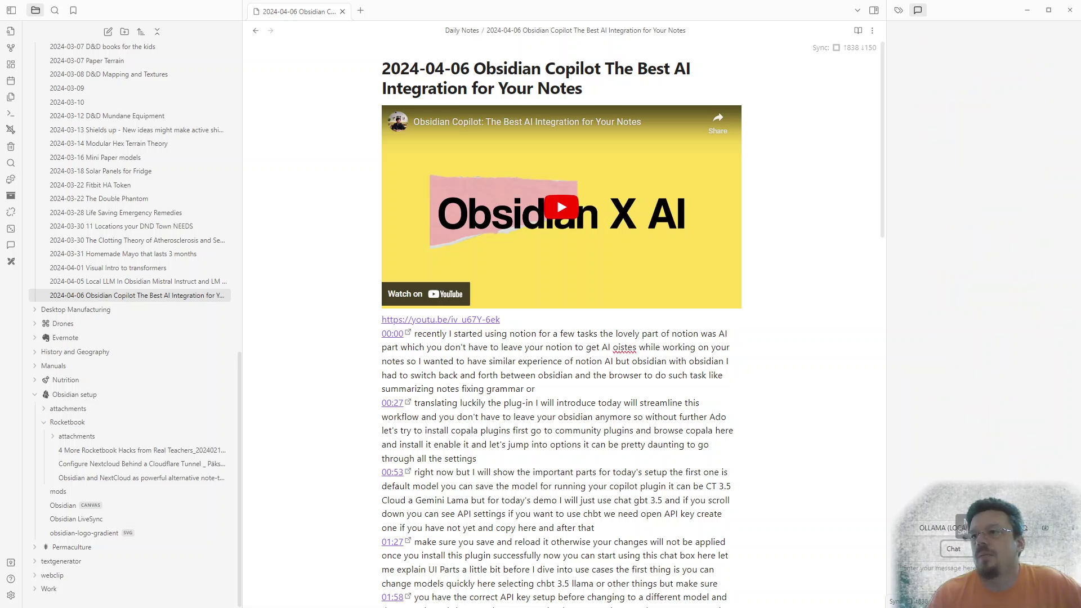
- Switch Copilot to Vault QA mode, collapse Daily Notes, and open the Obsidian setup canvas
{"action": "key", "text": "Down"}
{"action": "key", "text": "Return"}
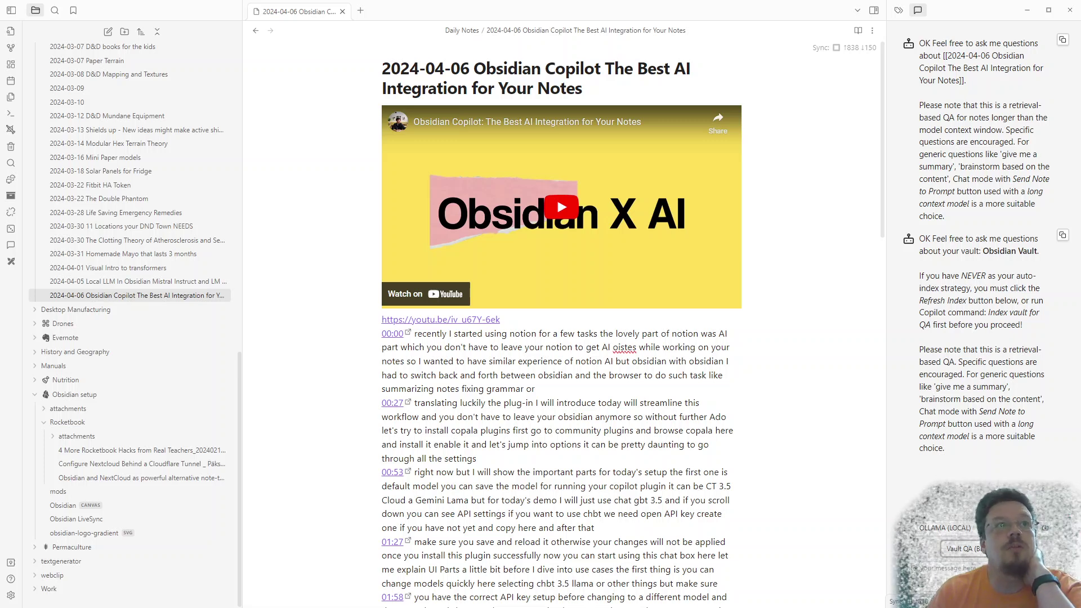
{"action": "scroll", "coordinate": [130, 237], "scroll_direction": "up", "scroll_amount": 10}
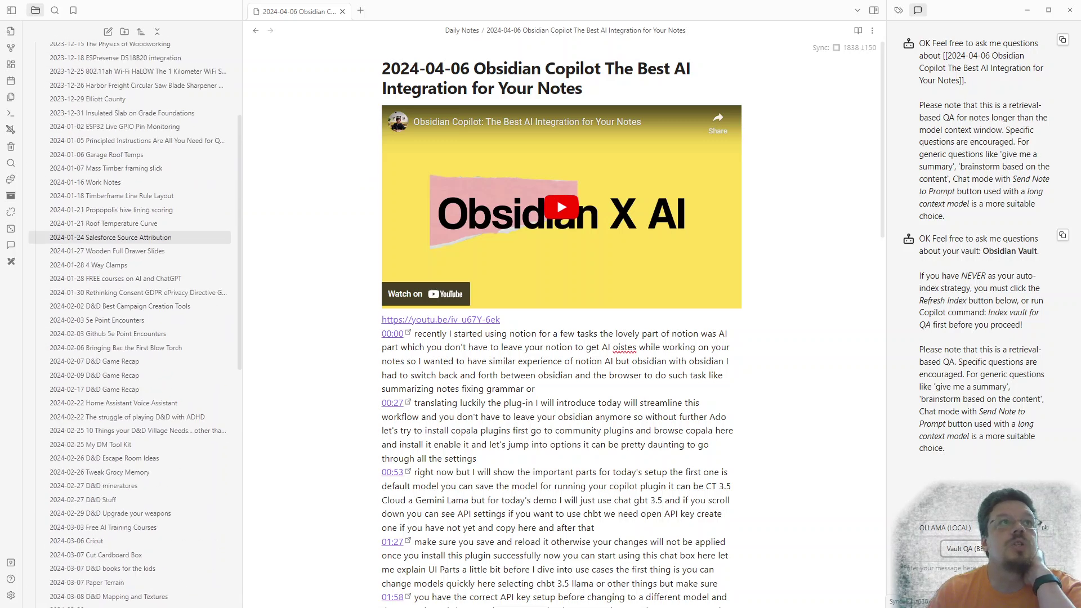
{"action": "scroll", "coordinate": [129, 237], "scroll_direction": "up", "scroll_amount": 3}
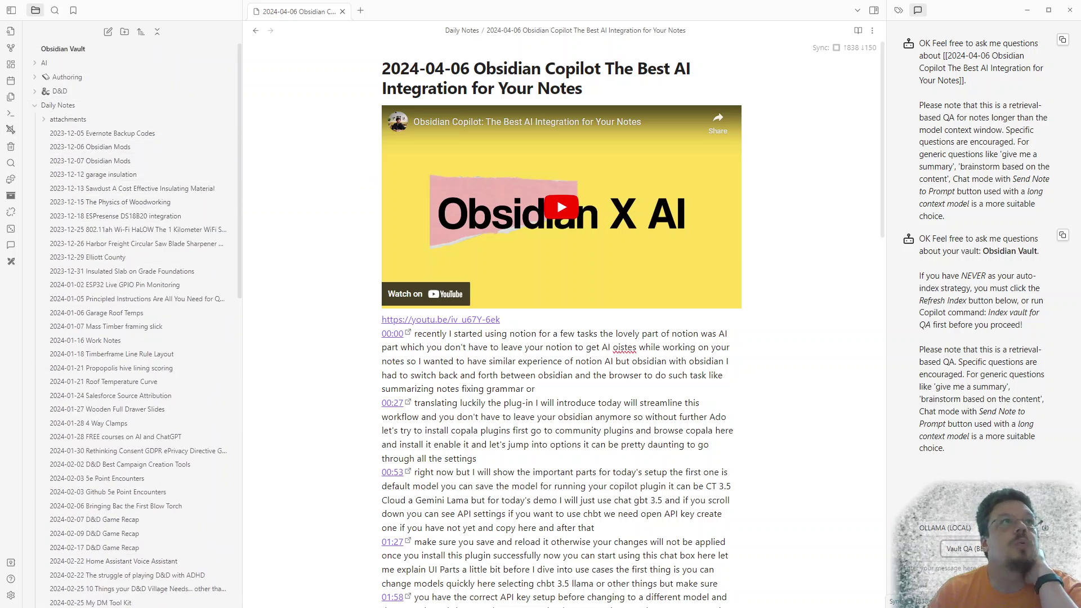
{"action": "left_click", "coordinate": [58, 105]}
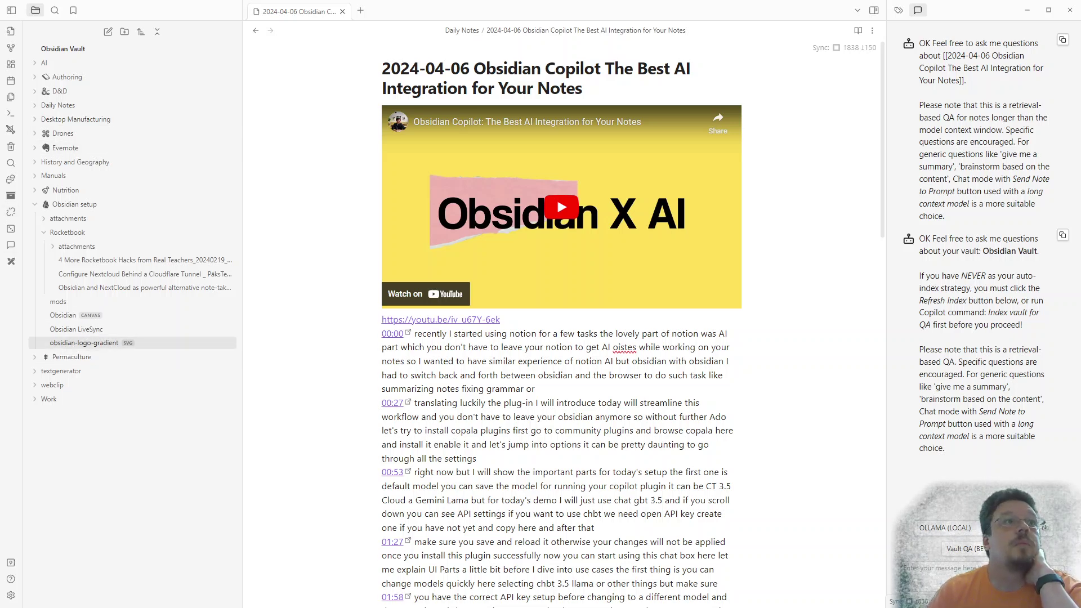
{"action": "left_click", "coordinate": [63, 315]}
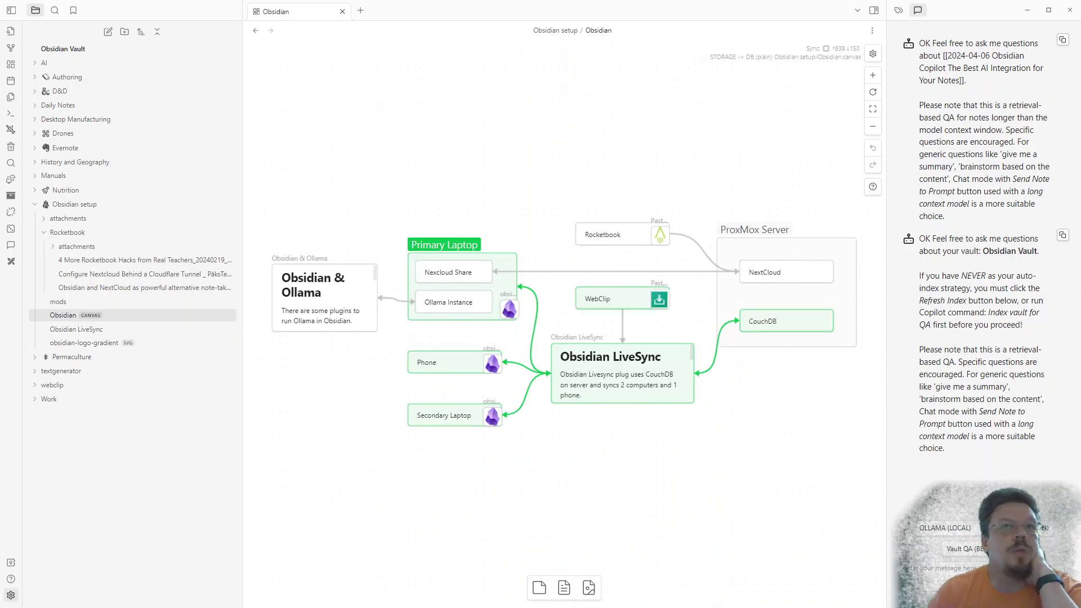
{"action": "key", "text": "ctrl+comma"}
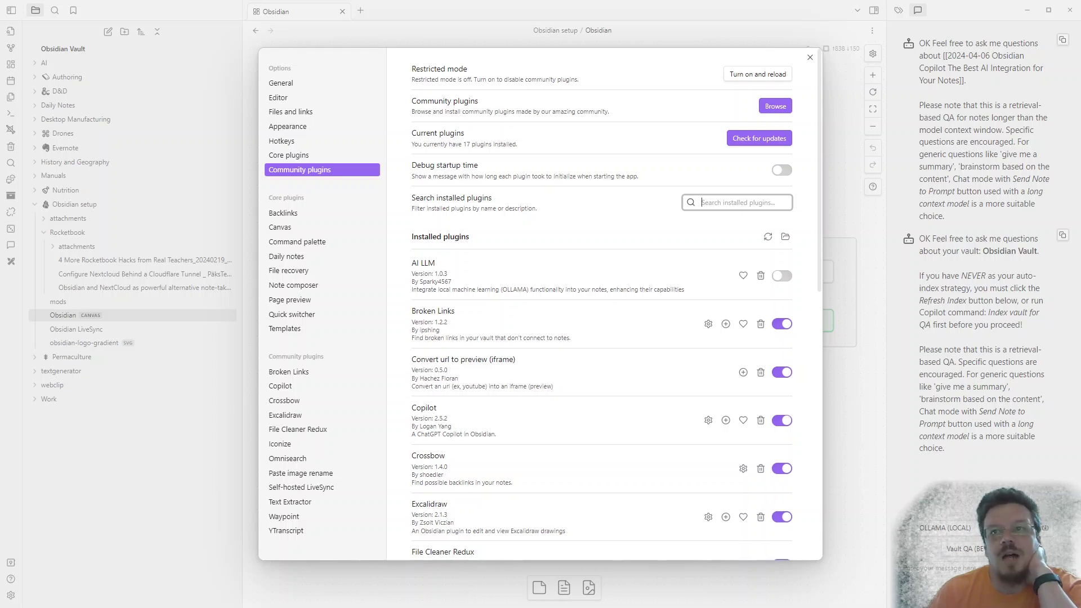
{"action": "scroll", "coordinate": [602, 309], "scroll_direction": "down", "scroll_amount": 3}
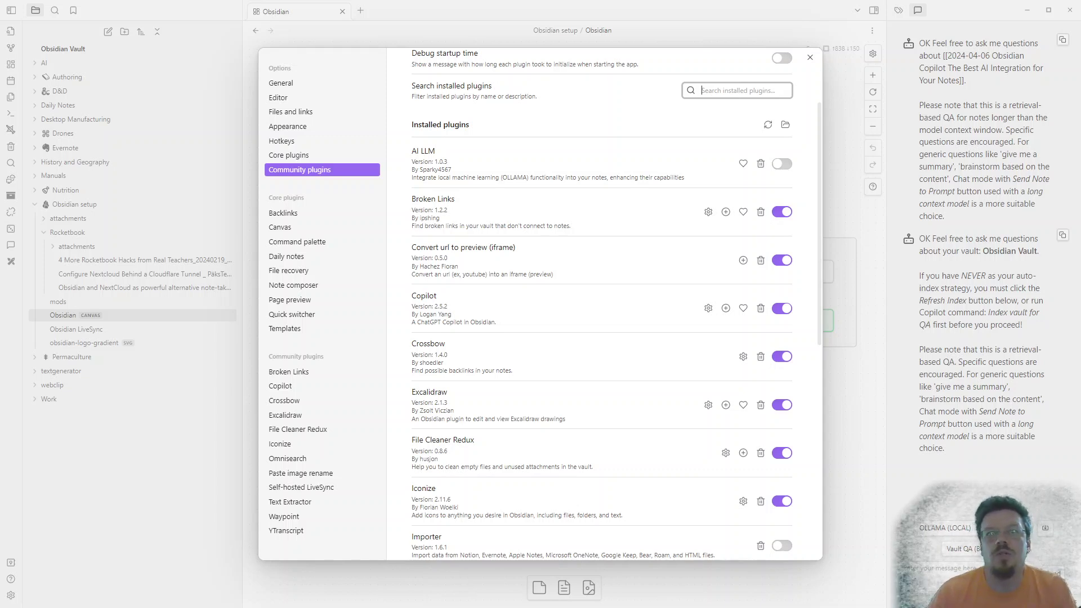
{"action": "scroll", "coordinate": [603, 304], "scroll_direction": "down", "scroll_amount": 2}
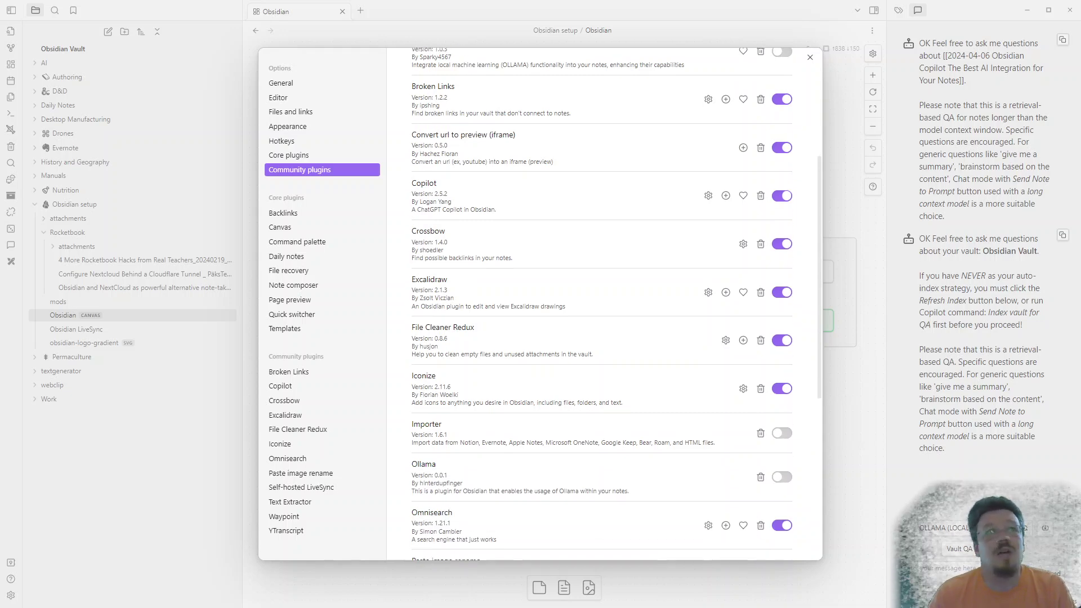
- Delete unused webclip attachments with File Cleaner Redux, then review the Community plugins list
{"action": "key", "text": "Escape"}
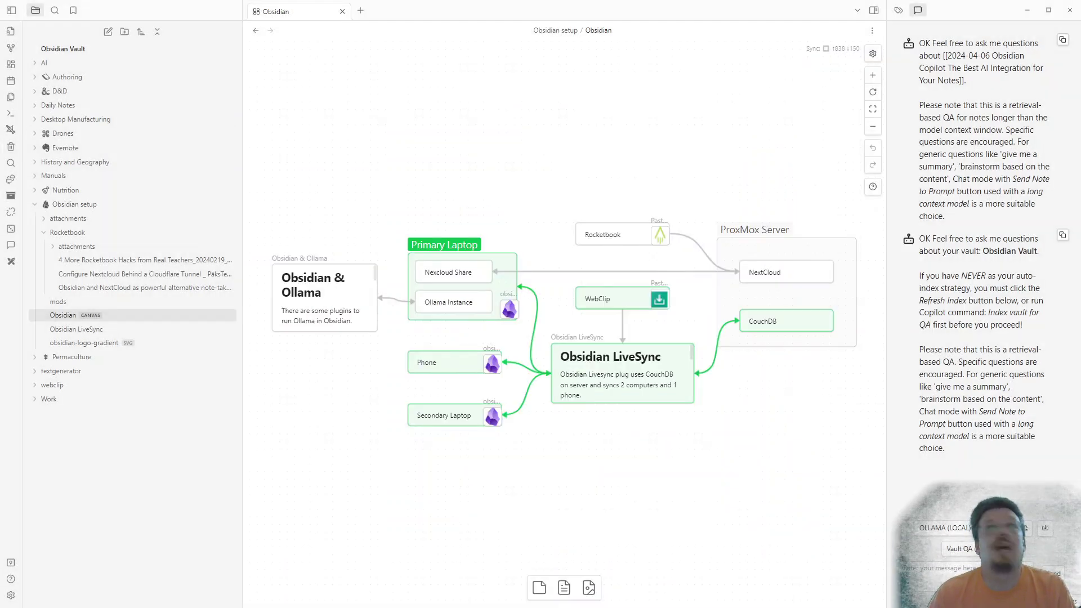
{"action": "left_click", "coordinate": [11, 146]}
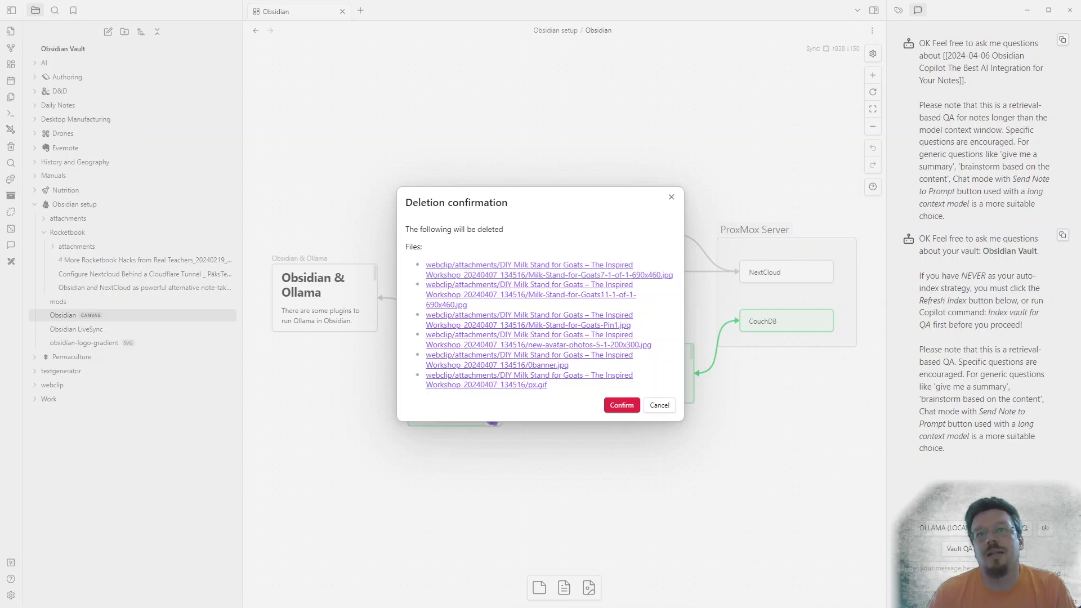
{"action": "key", "text": "Return"}
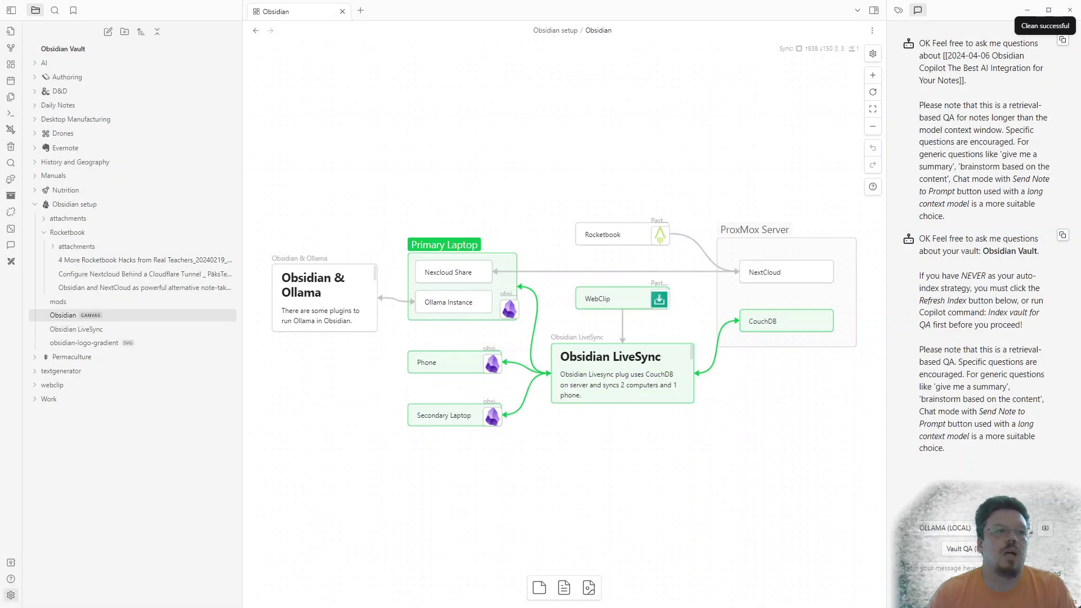
{"action": "left_click", "coordinate": [11, 595]}
{"action": "scroll", "coordinate": [602, 304], "scroll_direction": "down", "scroll_amount": 5}
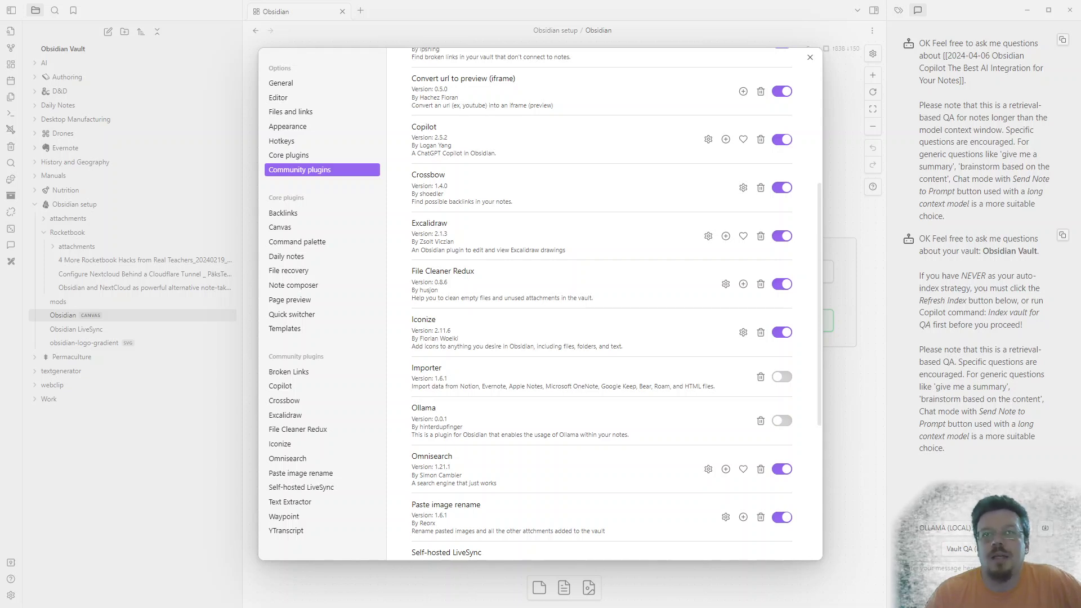
{"action": "scroll", "coordinate": [602, 304], "scroll_direction": "down", "scroll_amount": 2}
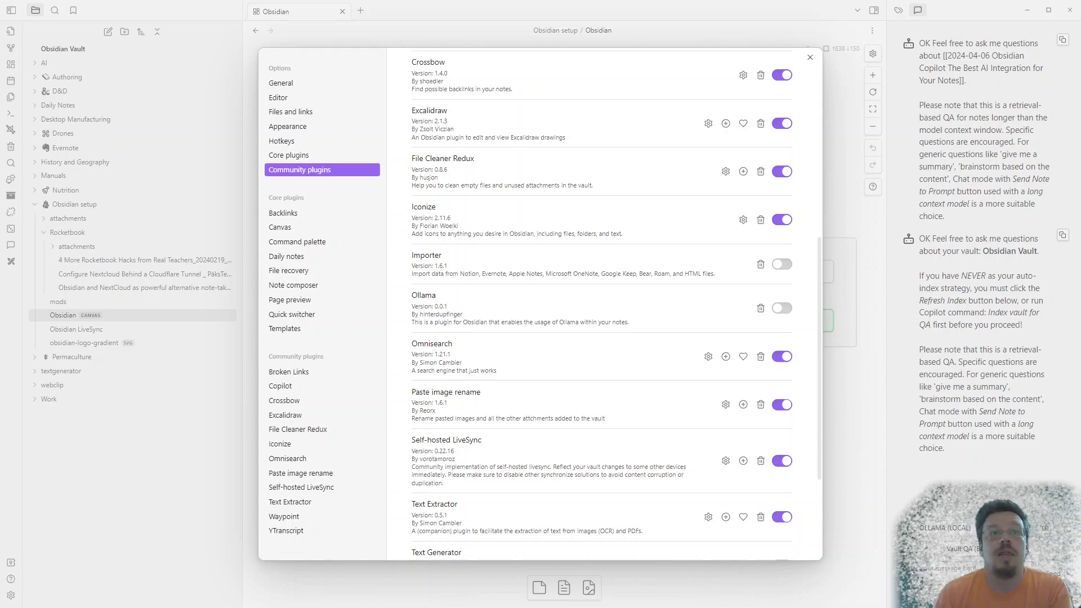
{"action": "key", "text": "Escape"}
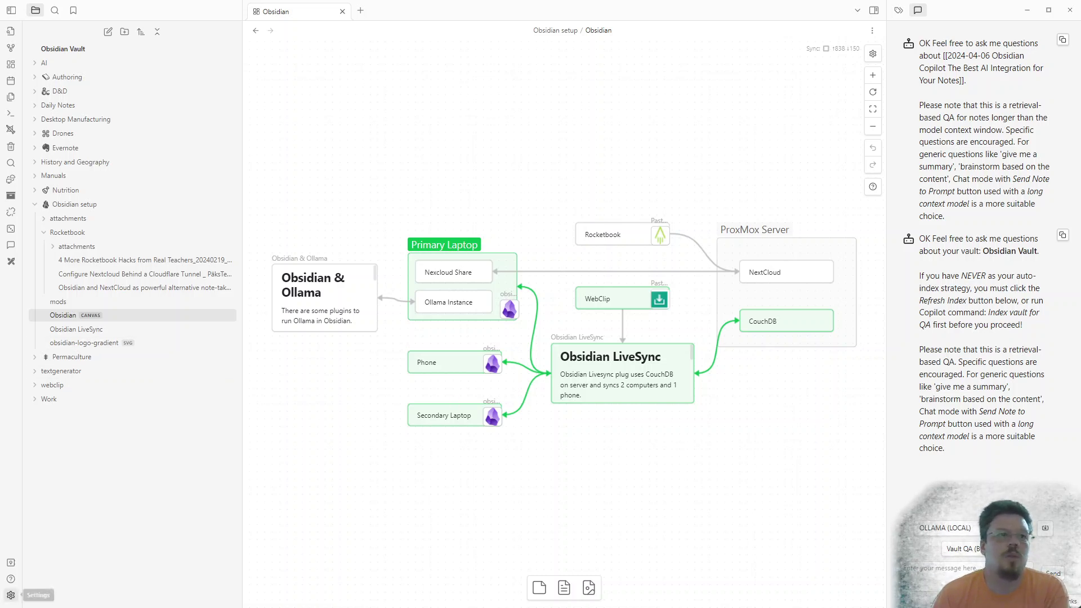
{"action": "left_click", "coordinate": [11, 595]}
{"action": "scroll", "coordinate": [602, 304], "scroll_direction": "down", "scroll_amount": 10}
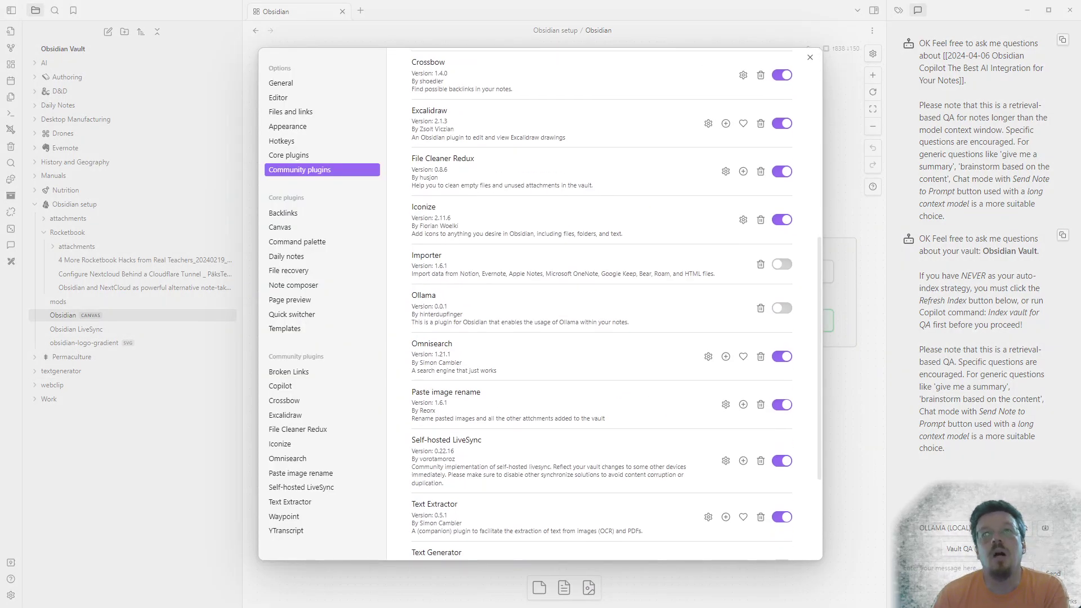
{"action": "scroll", "coordinate": [603, 304], "scroll_direction": "down", "scroll_amount": 3}
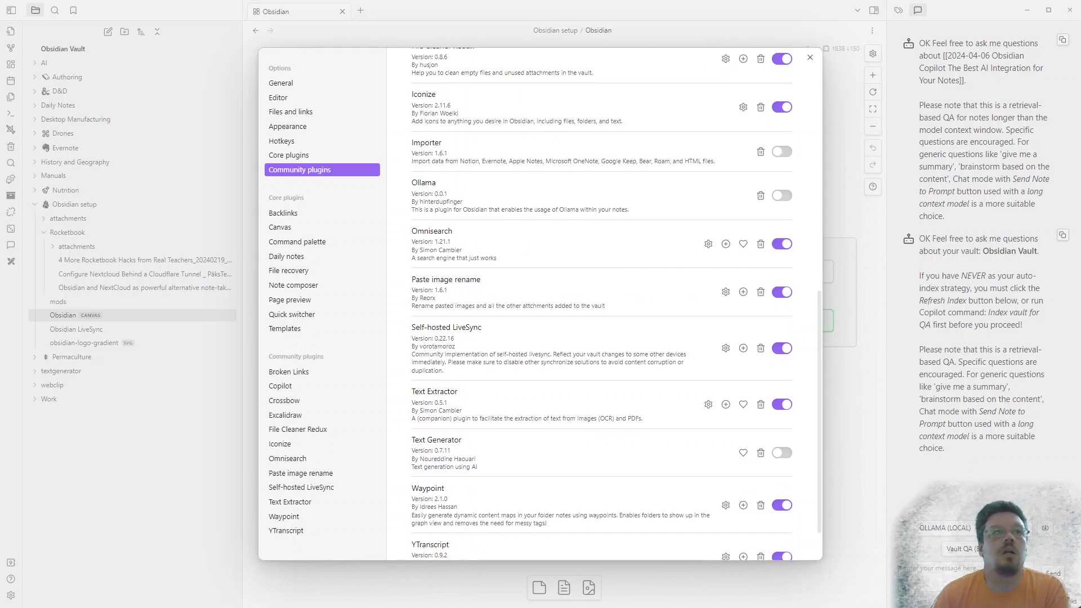
- Close settings and expand webclip > attachments > 4 More Rocketbook Hacks to reveal its 3 images
{"action": "key", "text": "Escape"}
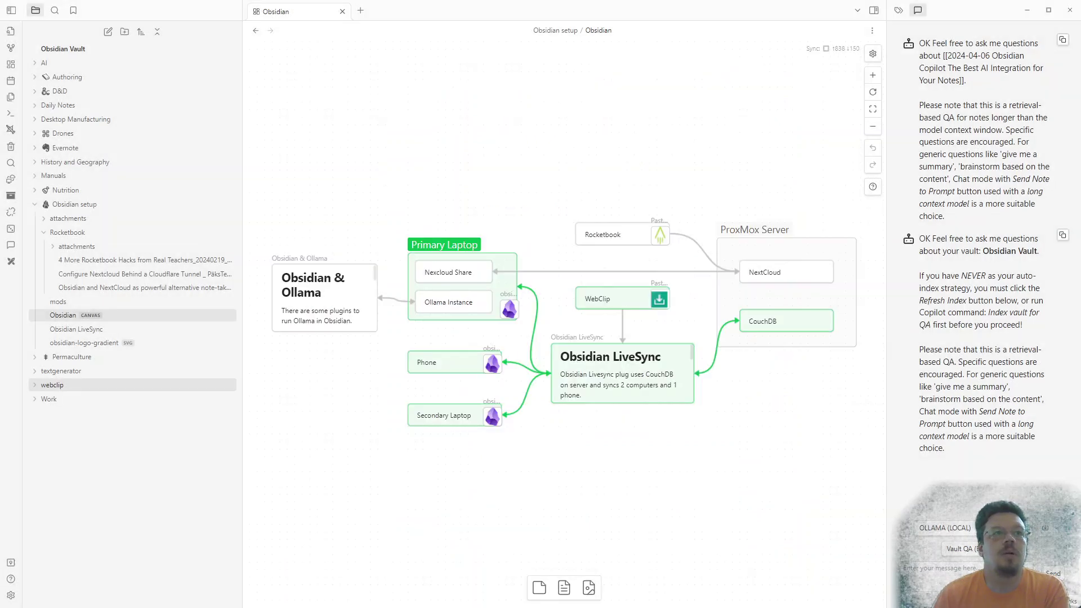
{"action": "left_click", "coordinate": [51, 385]}
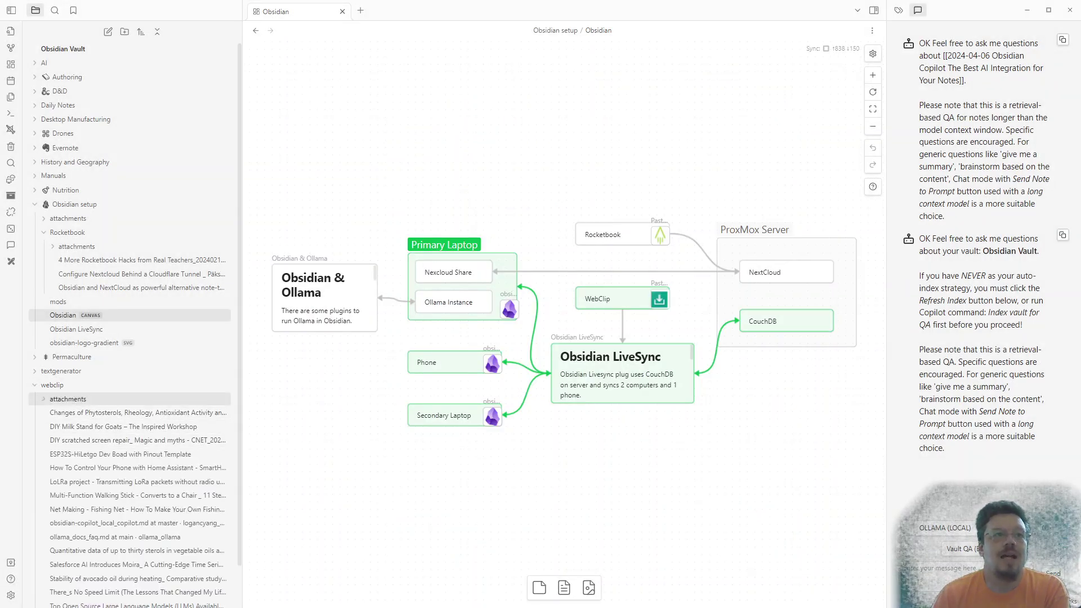
{"action": "left_click", "coordinate": [68, 399]}
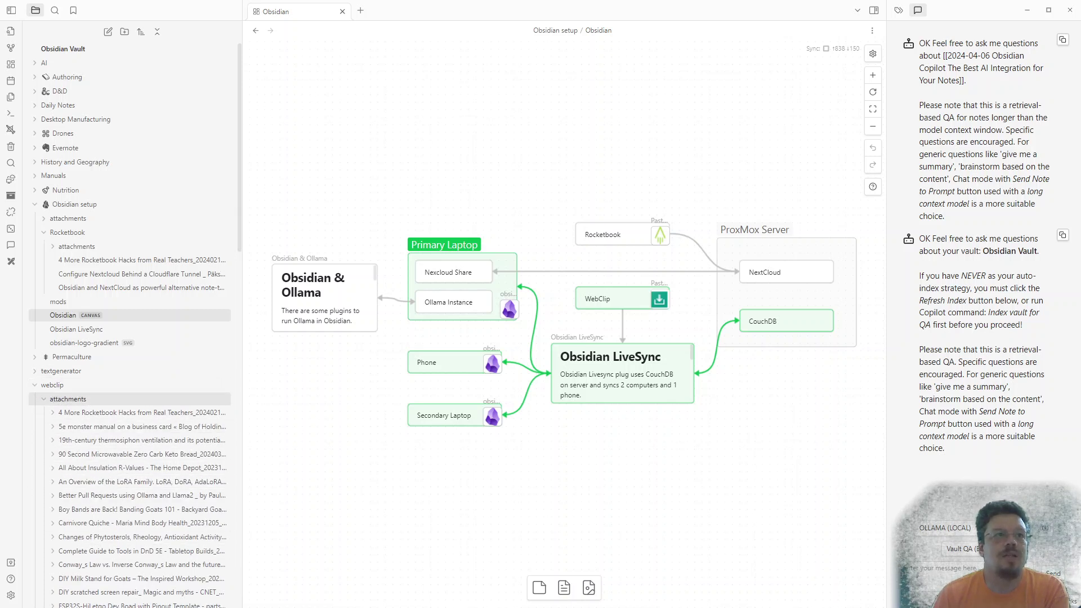
{"action": "left_click", "coordinate": [141, 412]}
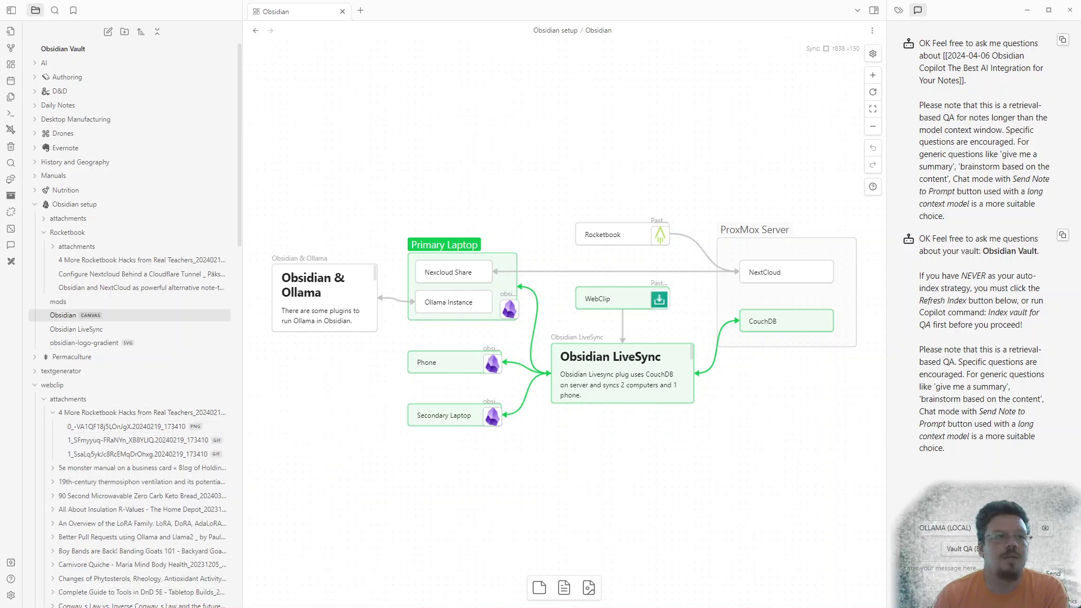
- Open Community plugins settings and scroll the installed list down to YTranscript 0.9.2
{"action": "left_click", "coordinate": [11, 595]}
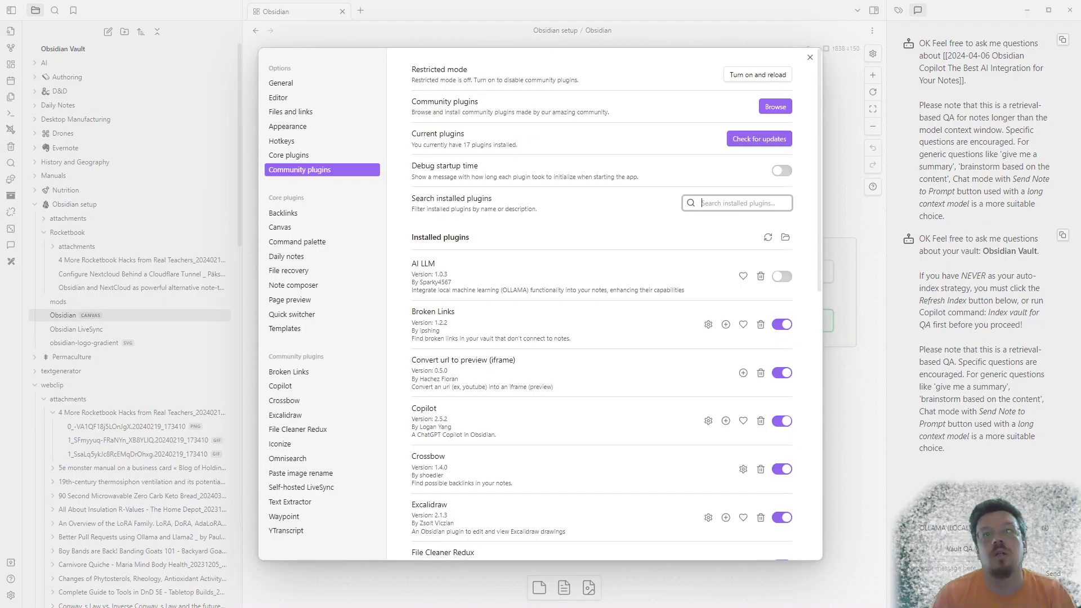
{"action": "scroll", "coordinate": [602, 304], "scroll_direction": "down", "scroll_amount": 5}
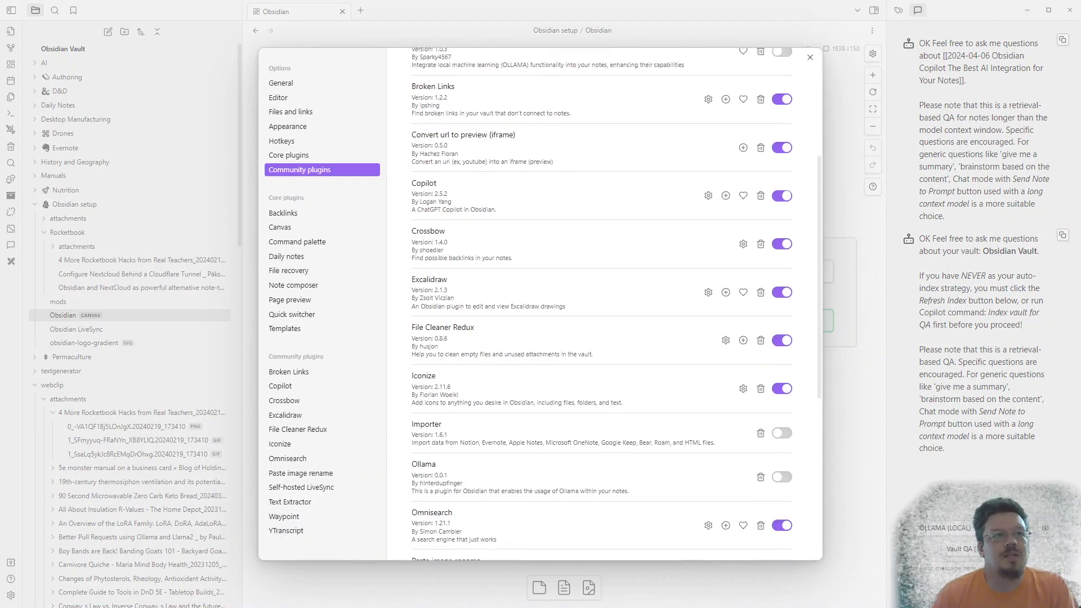
{"action": "scroll", "coordinate": [602, 304], "scroll_direction": "down", "scroll_amount": 5}
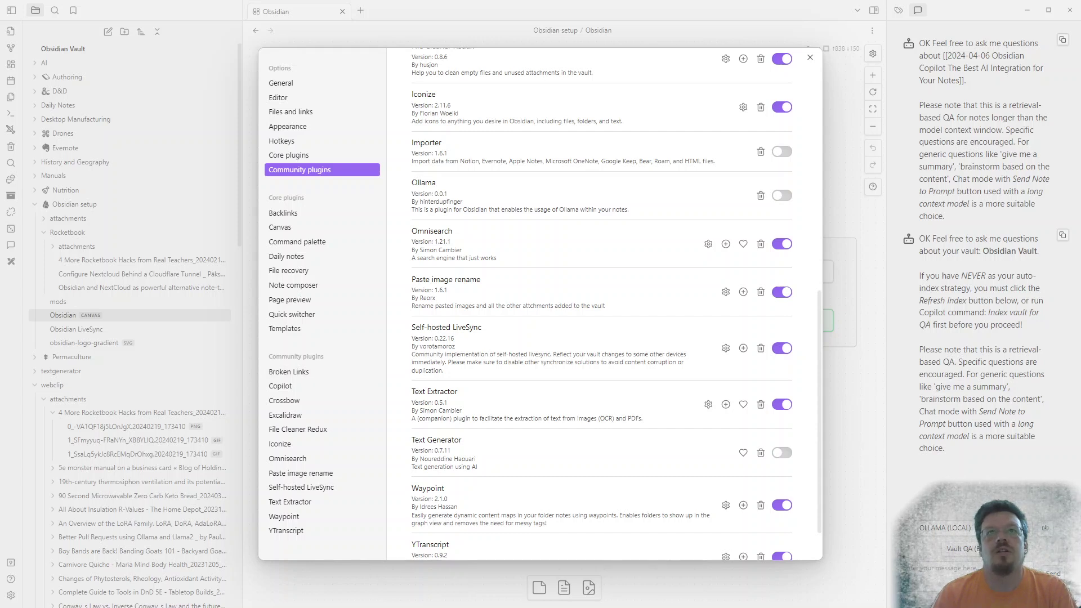
{"action": "scroll", "coordinate": [603, 304], "scroll_direction": "down", "scroll_amount": 2}
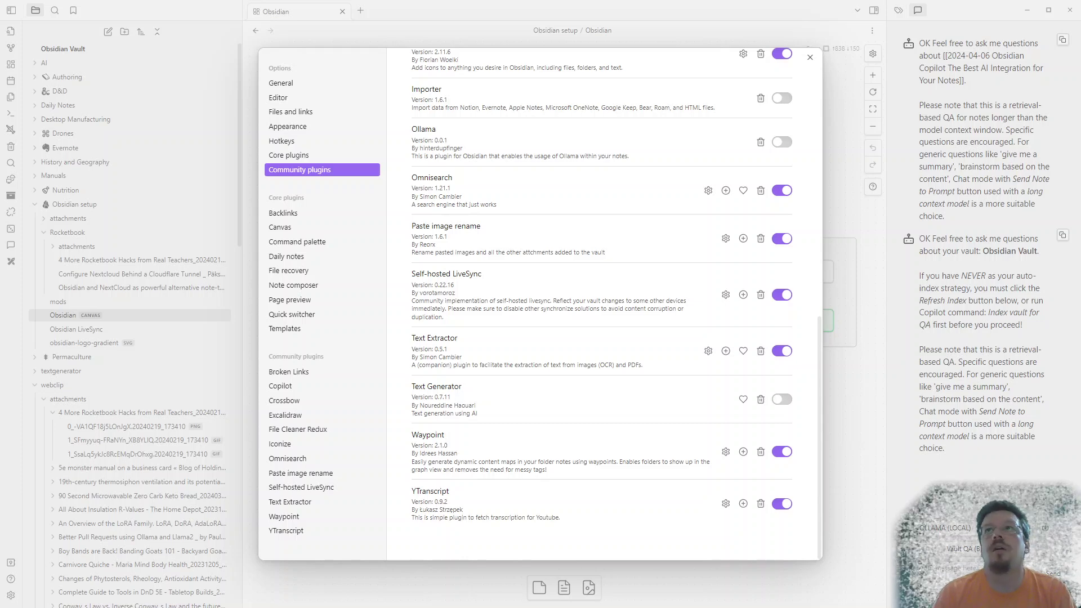
- Close the plugin settings window
{"action": "left_click", "coordinate": [810, 56]}
{"action": "scroll", "coordinate": [130, 517], "scroll_direction": "down", "scroll_amount": 6}
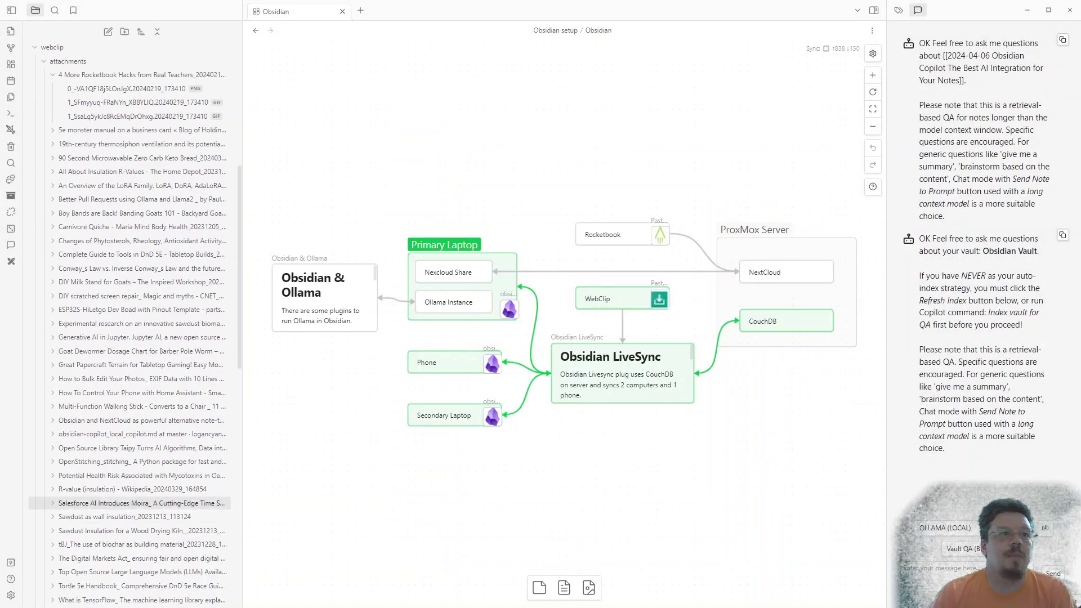
{"action": "scroll", "coordinate": [129, 516], "scroll_direction": "down", "scroll_amount": 2}
{"action": "scroll", "coordinate": [136, 440], "scroll_direction": "up", "scroll_amount": 10}
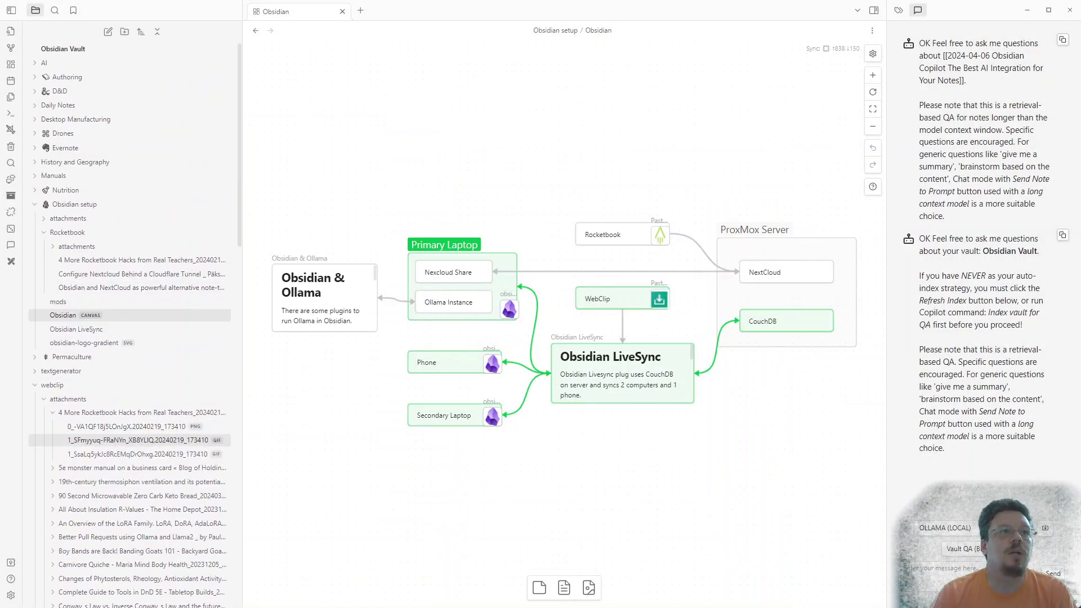
- Collapse webclip > attachments and open the webclip note with its Waypoint list of clipped pages
{"action": "left_click", "coordinate": [68, 399]}
{"action": "scroll", "coordinate": [113, 482], "scroll_direction": "down", "scroll_amount": 1}
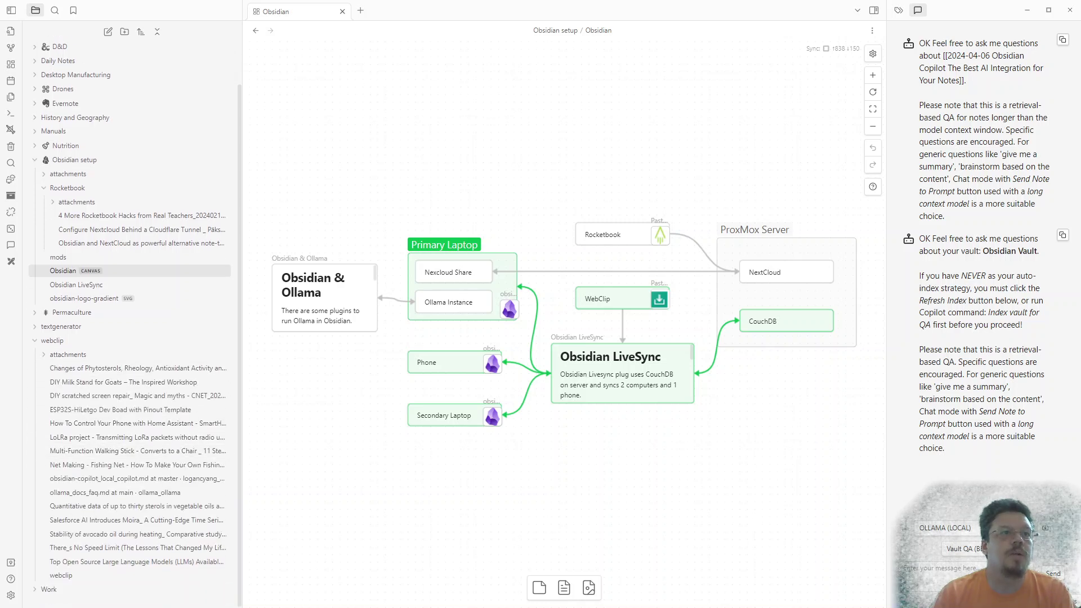
{"action": "left_click", "coordinate": [61, 575]}
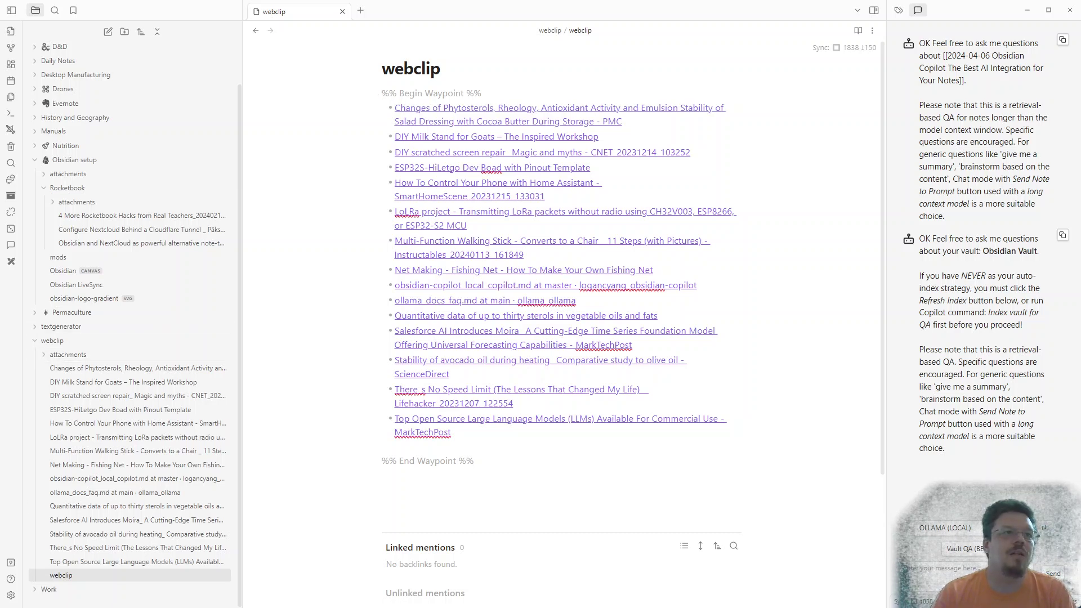
- Review the Community plugins list, then close Settings and the webclip tab, leaving an empty tab
{"action": "left_click", "coordinate": [10, 595]}
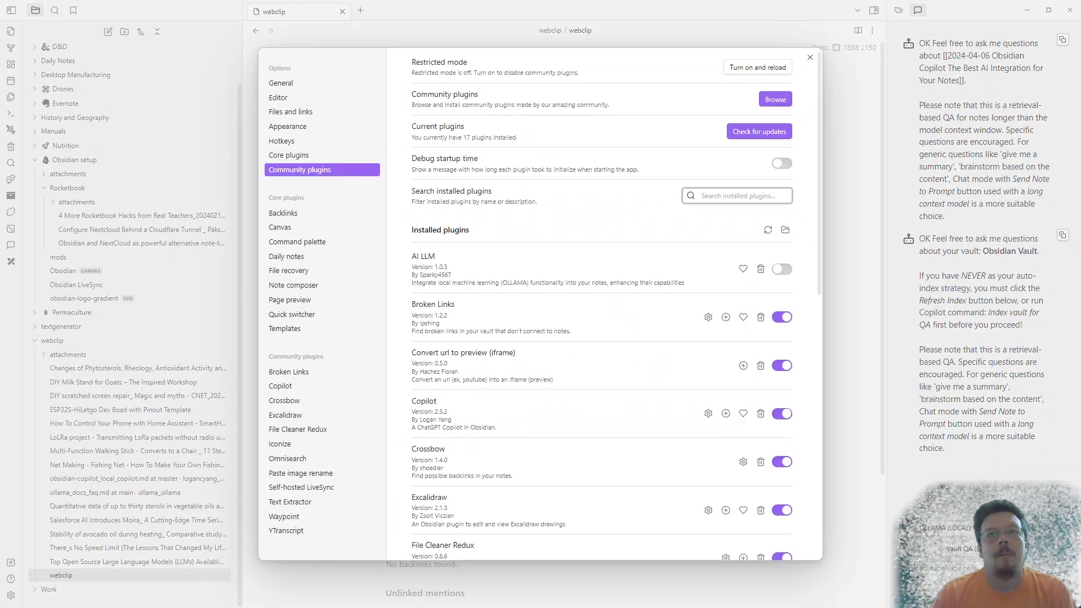
{"action": "scroll", "coordinate": [603, 304], "scroll_direction": "down", "scroll_amount": 10}
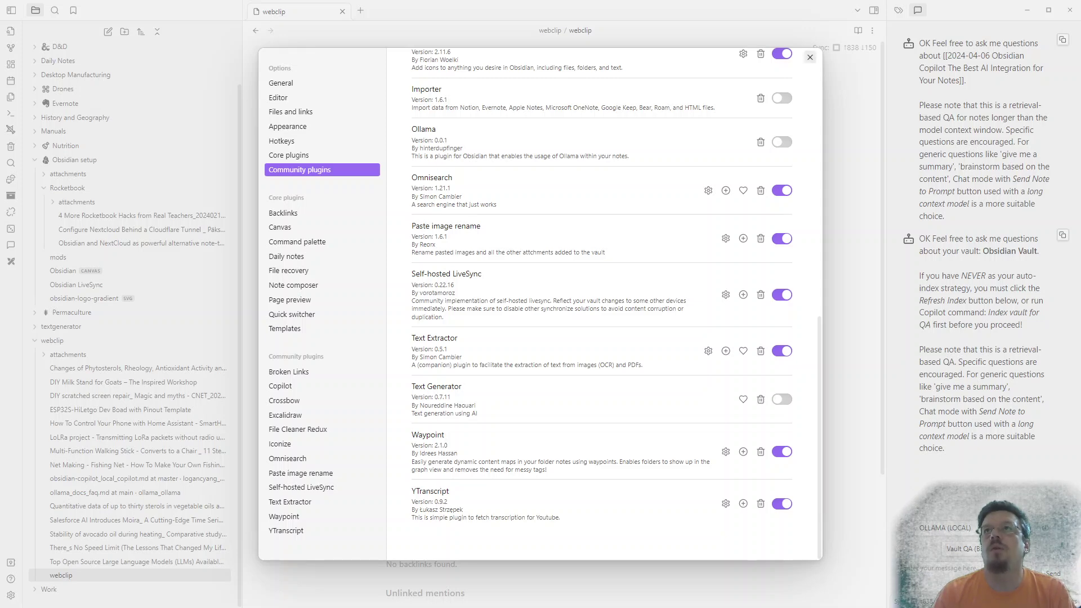
{"action": "left_click", "coordinate": [809, 57]}
{"action": "key", "text": "ctrl+w"}
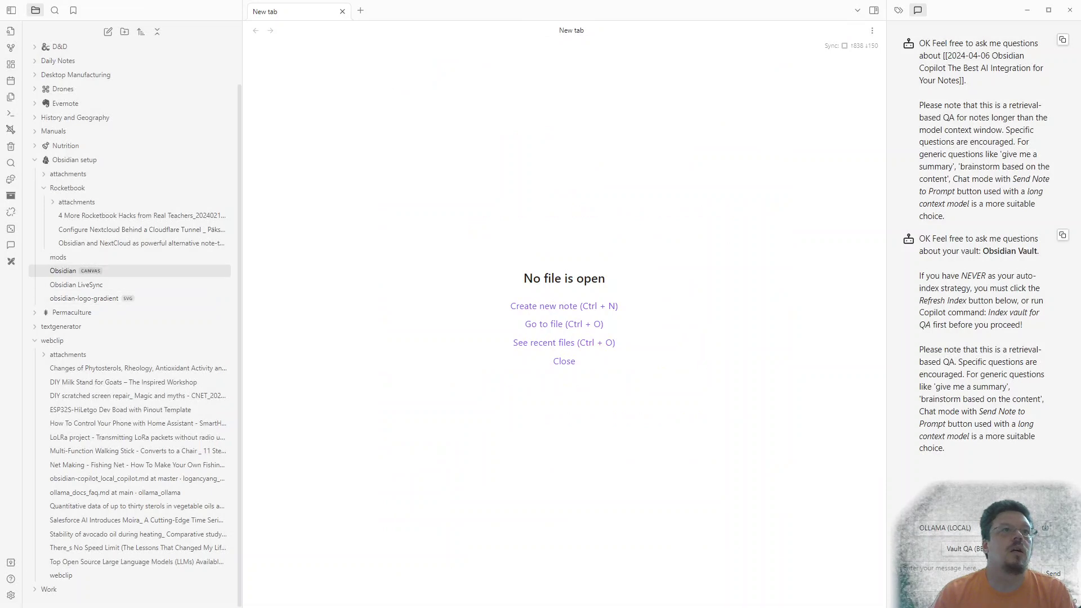
- Open the Obsidian setup canvas and inspect its LiveSync, NextCloud and Ollama diagram
{"action": "left_click", "coordinate": [63, 271]}
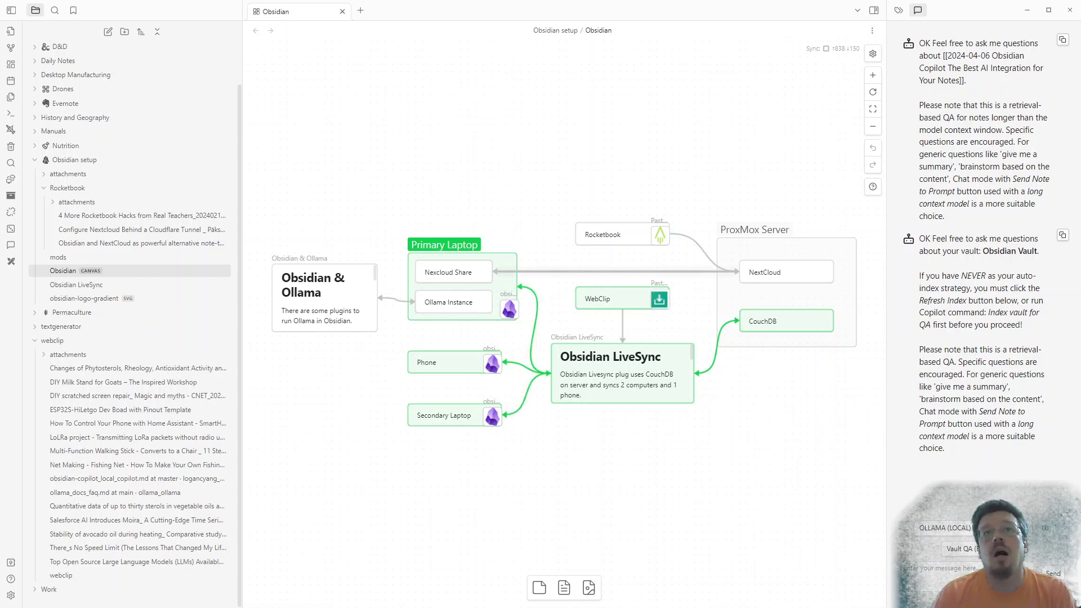
{"action": "mouse_move", "coordinate": [454, 291]}
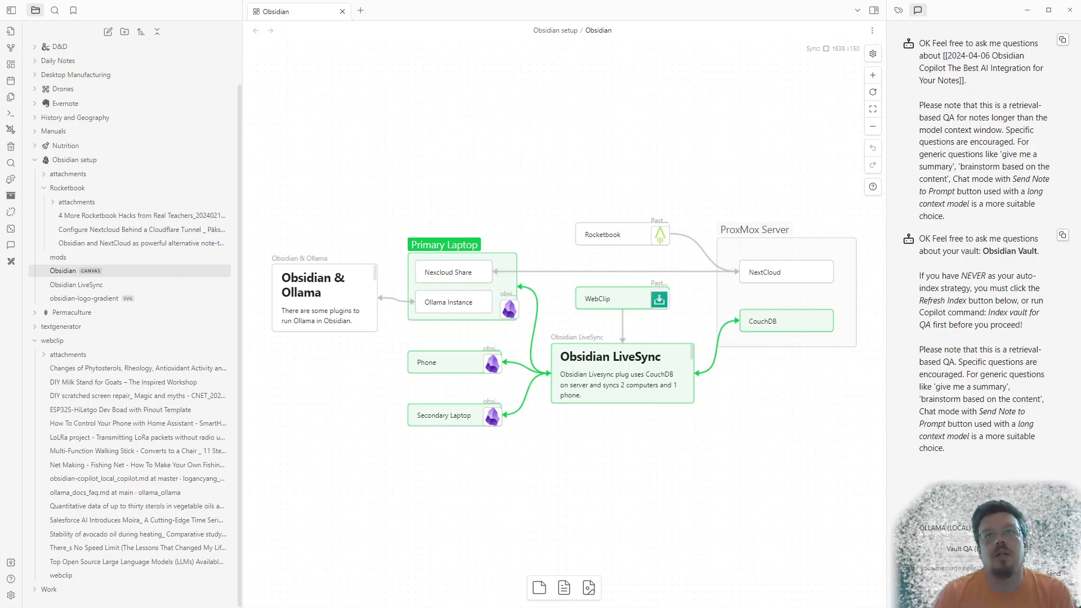
{"action": "mouse_move", "coordinate": [493, 272]}
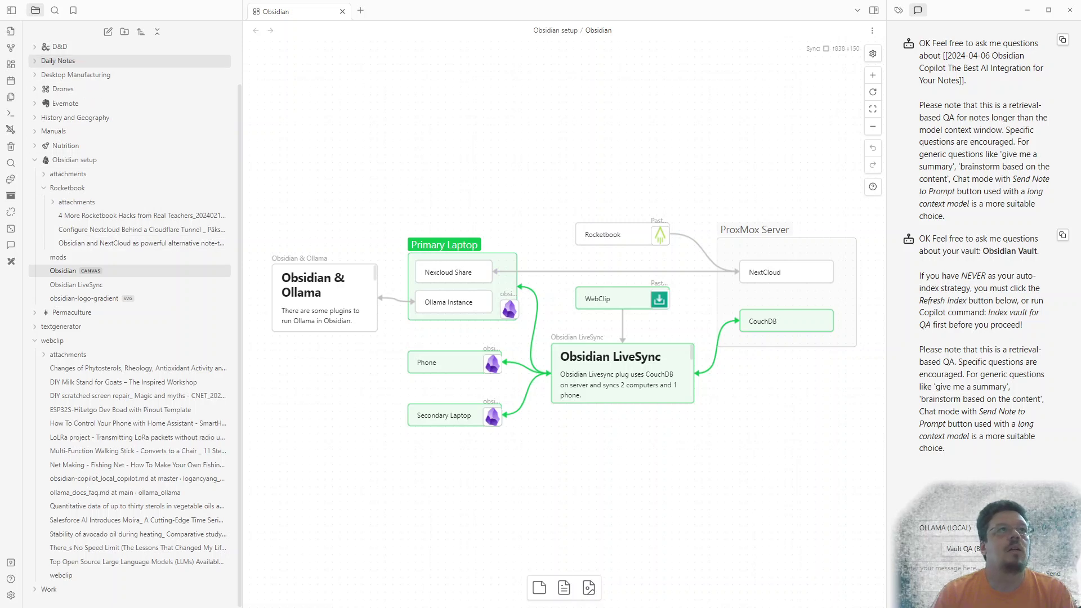
- Expand Daily Notes and browse its 77 dated notes starting from 2023-12-05
{"action": "left_click", "coordinate": [58, 61]}
{"action": "scroll", "coordinate": [130, 378], "scroll_direction": "down", "scroll_amount": 8}
{"action": "scroll", "coordinate": [130, 378], "scroll_direction": "down", "scroll_amount": 2}
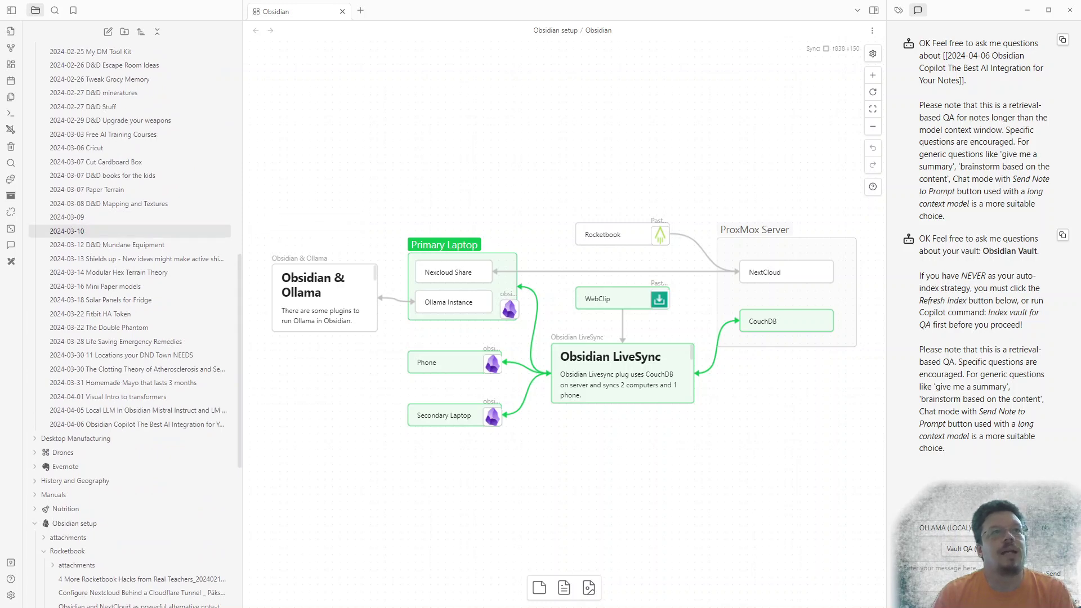
{"action": "scroll", "coordinate": [130, 293], "scroll_direction": "up", "scroll_amount": 13}
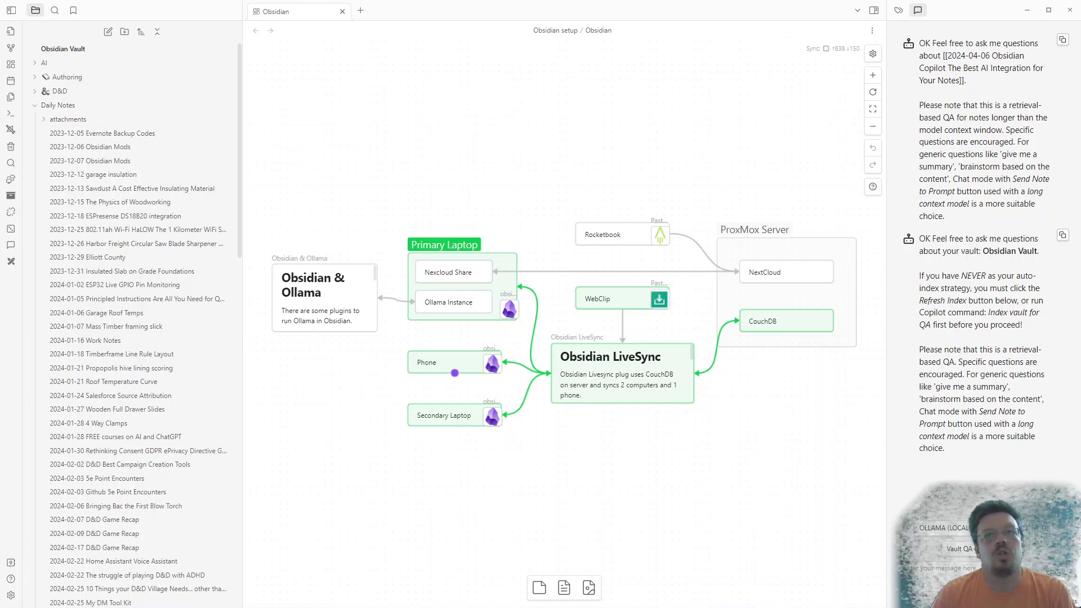
- Swap Daily Notes for the AI folder, then open the AI note and the AI/Obsidian note listing Obsidian & Ollama and Text Generator
{"action": "left_click", "coordinate": [57, 105]}
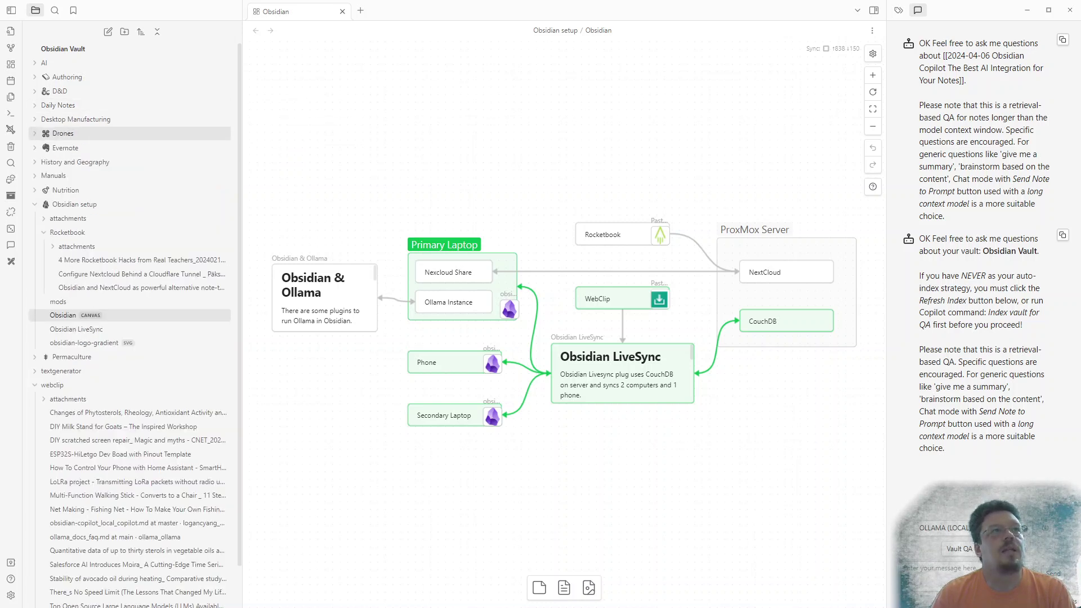
{"action": "left_click", "coordinate": [44, 63]}
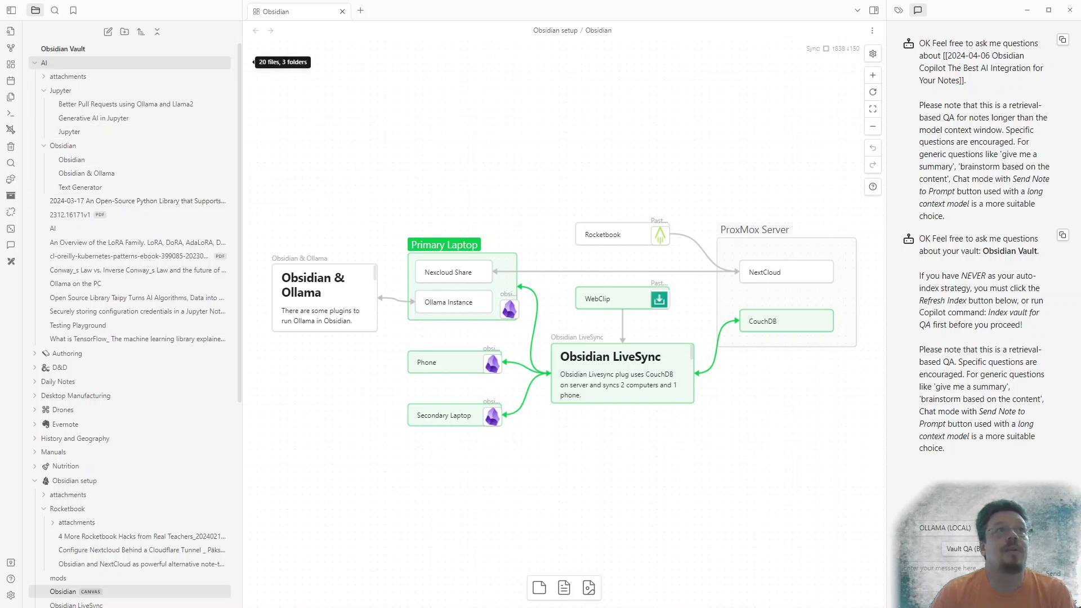
{"action": "left_click", "coordinate": [85, 228]}
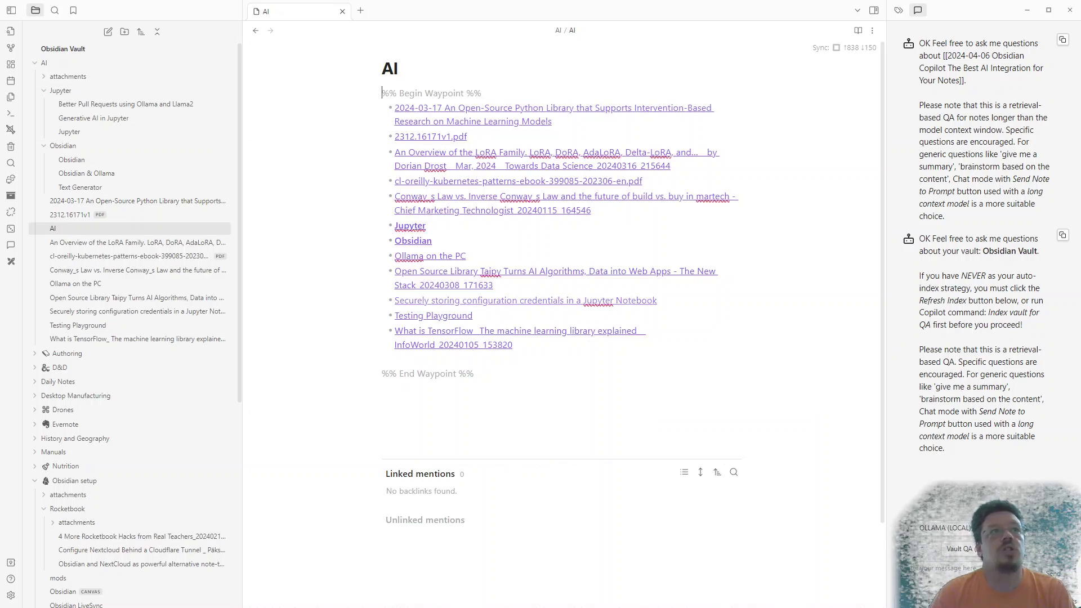
{"action": "left_click", "coordinate": [413, 240]}
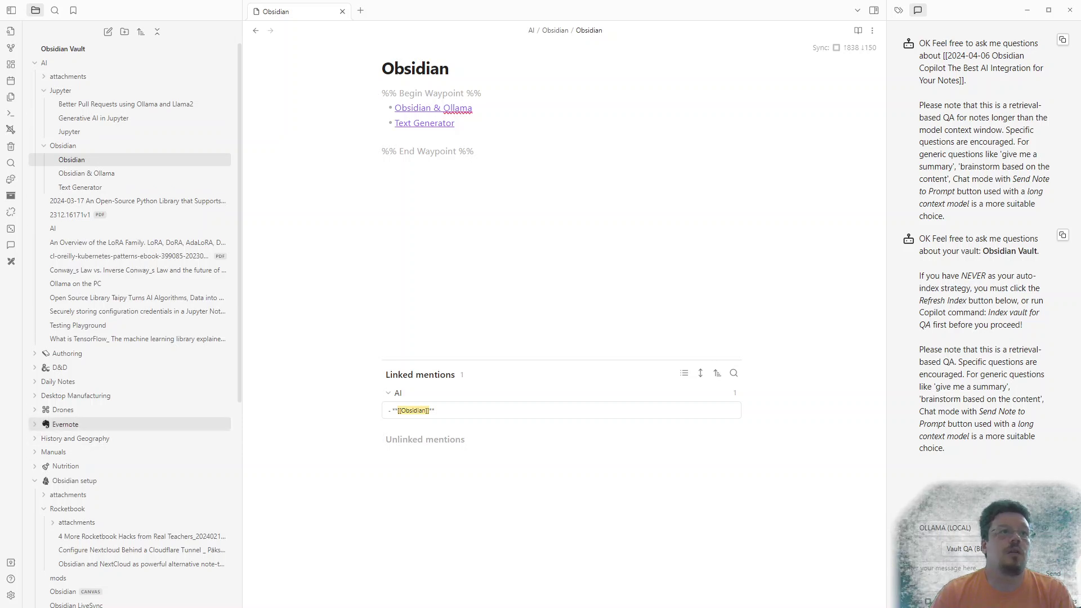
{"action": "scroll", "coordinate": [130, 417], "scroll_direction": "down", "scroll_amount": 5}
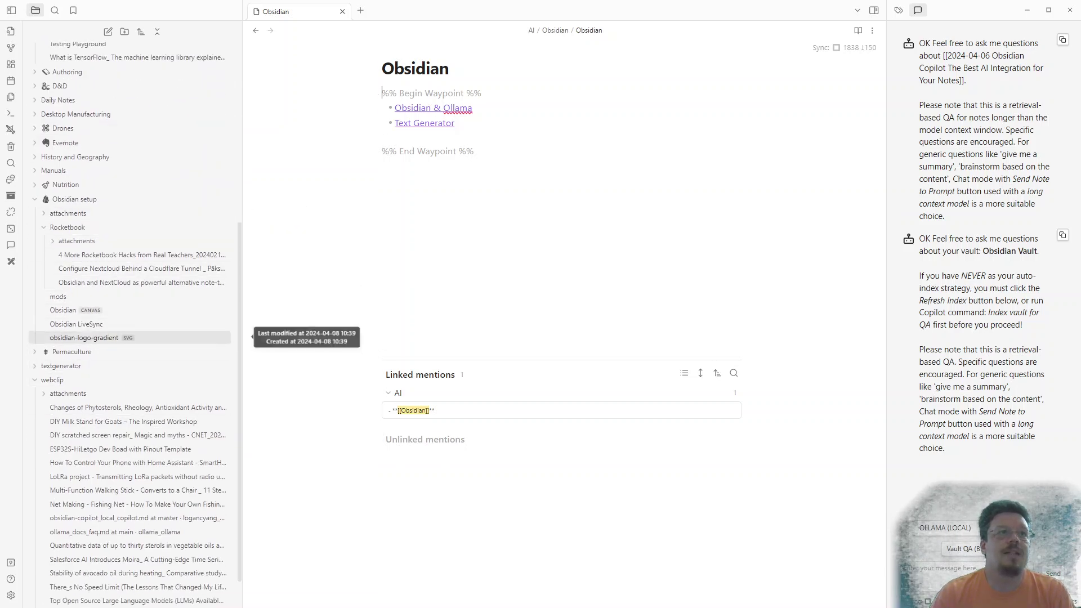
- Reopen the Obsidian canvas under Obsidian setup to show the LiveSync diagram
{"action": "left_click", "coordinate": [62, 310]}
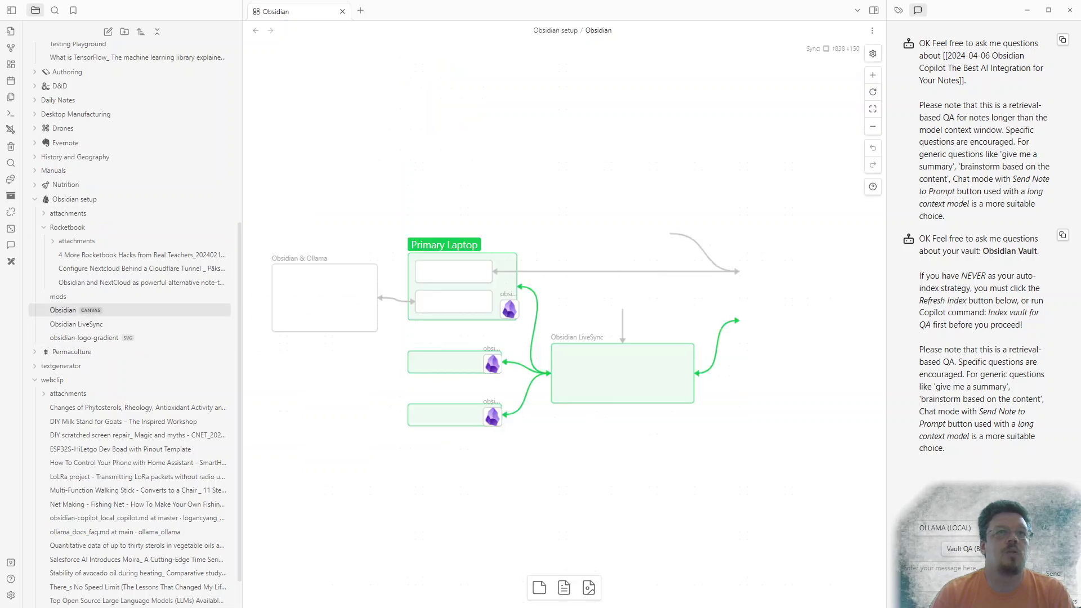